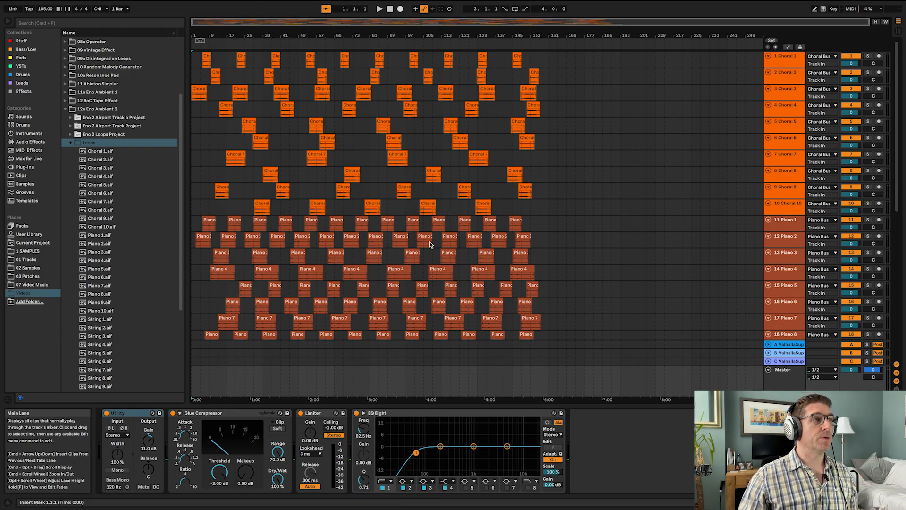
Step: Audition the loops Choral 1, Choral 2, Choral 7, Piano 1, Piano 4 and Piano 7 in the Loops folder
{"action": "left_click", "coordinate": [102, 151]}
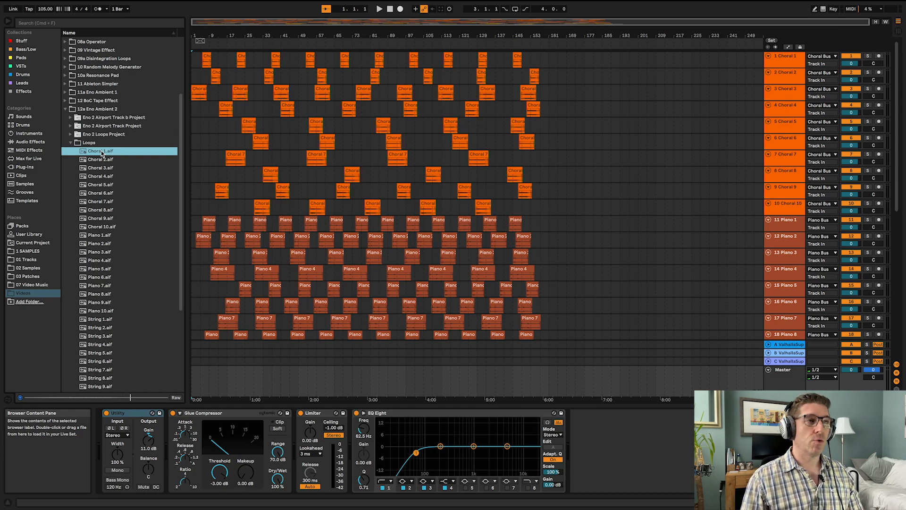
{"action": "left_click", "coordinate": [105, 160]}
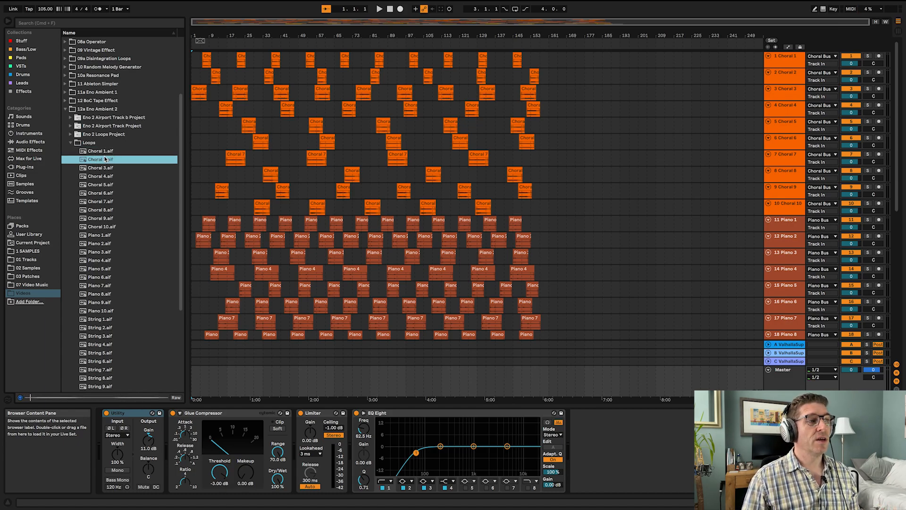
{"action": "left_click", "coordinate": [97, 203]}
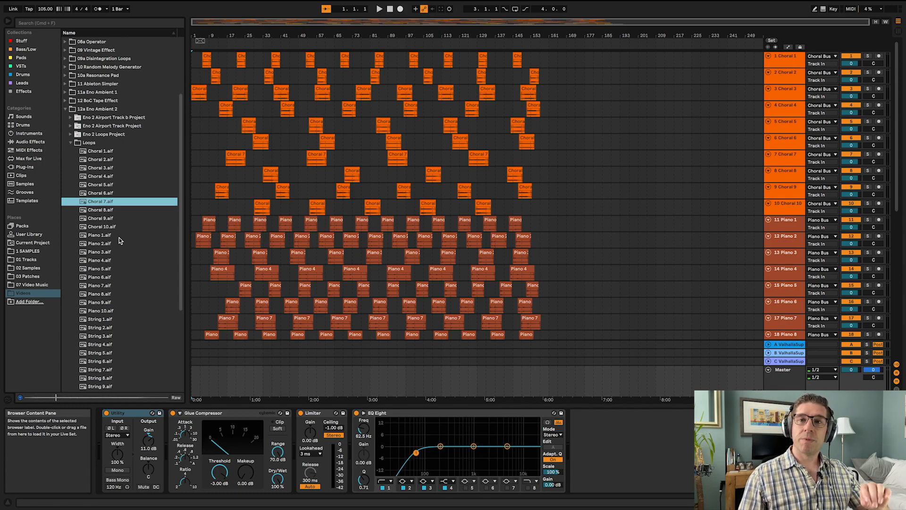
{"action": "left_click", "coordinate": [137, 235]}
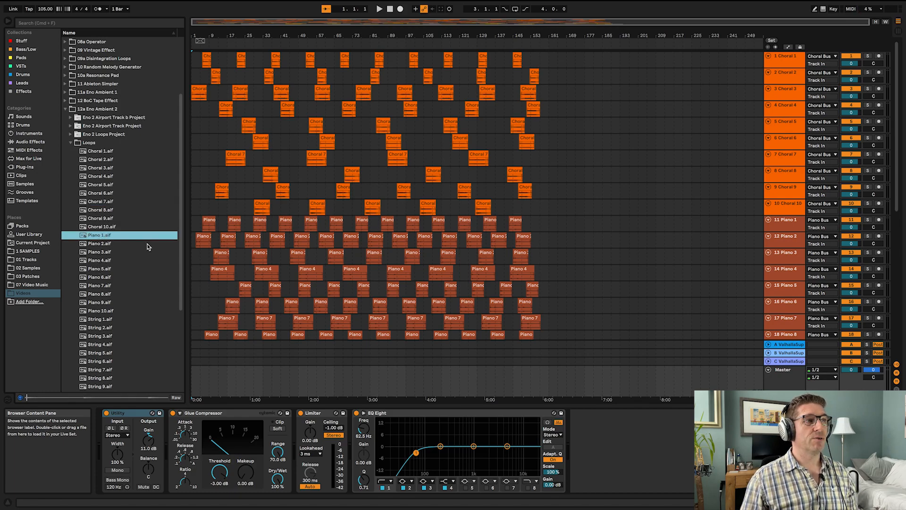
{"action": "left_click", "coordinate": [94, 261]}
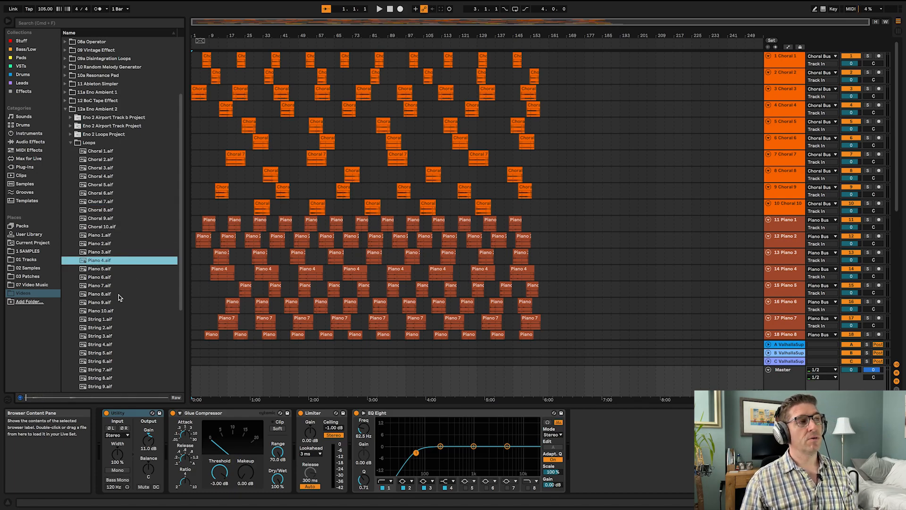
{"action": "left_click", "coordinate": [95, 287]}
Step: Audition the loops String 1, String 4 and String 8 in the same folder
{"action": "left_click", "coordinate": [100, 321]}
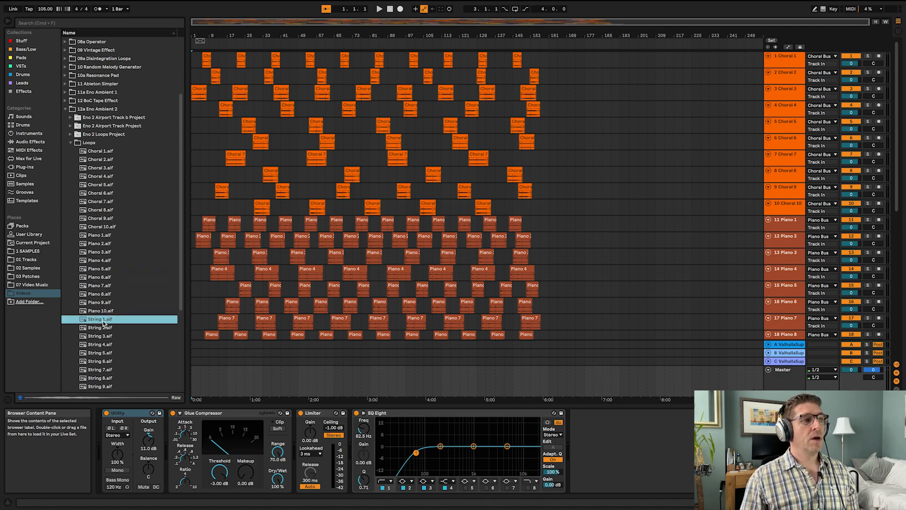
{"action": "left_click", "coordinate": [102, 345]}
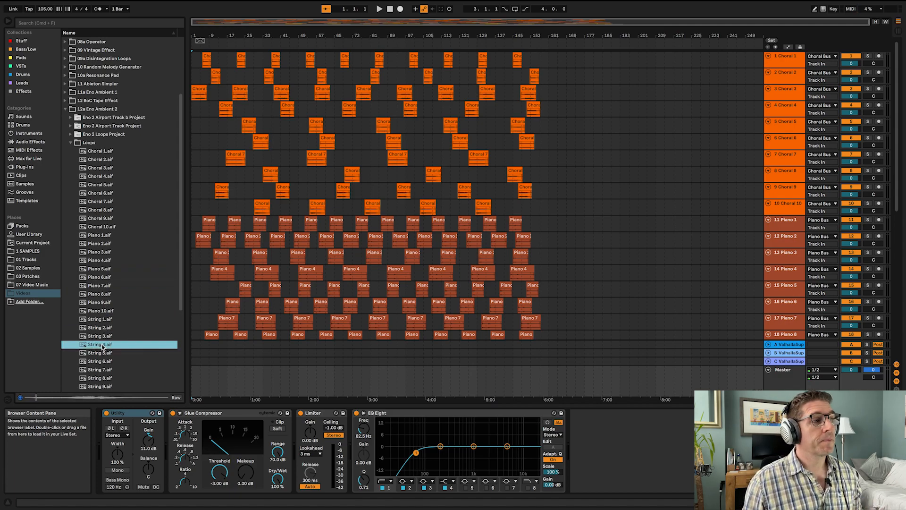
{"action": "scroll", "coordinate": [102, 346], "scroll_direction": "down", "scroll_amount": 5}
{"action": "left_click", "coordinate": [111, 277]}
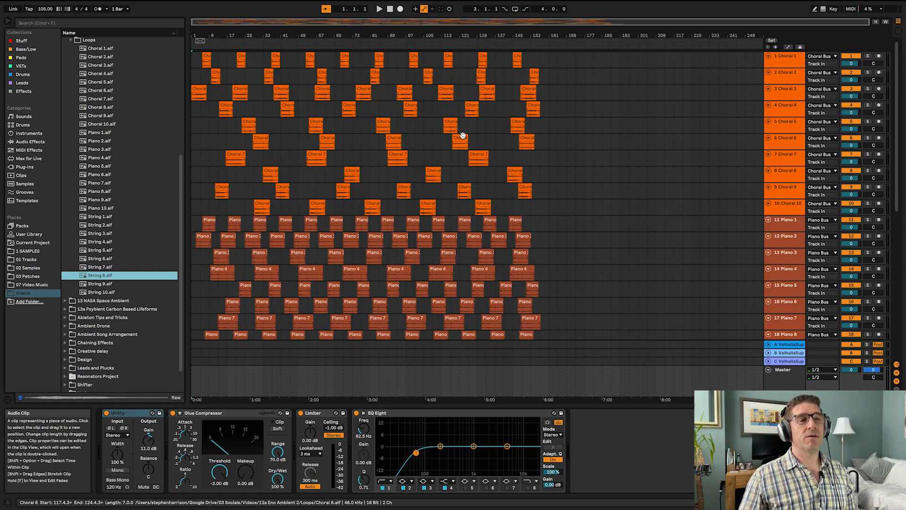
Step: Duplicate the stretch from bar 140 to 161 on the Choral 1 track, including its last clip, repeatedly along the timeline
{"action": "left_click", "coordinate": [784, 56]}
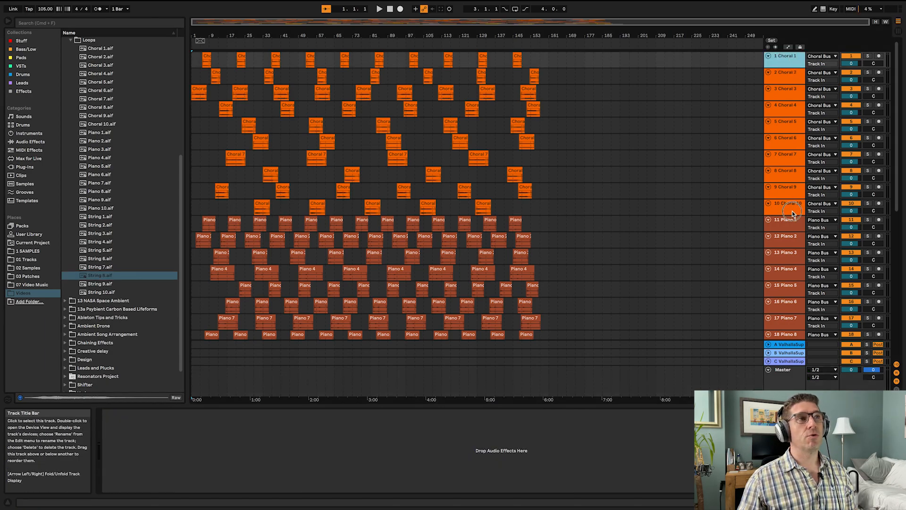
{"action": "left_click", "coordinate": [793, 214]}
{"action": "left_click", "coordinate": [206, 57]}
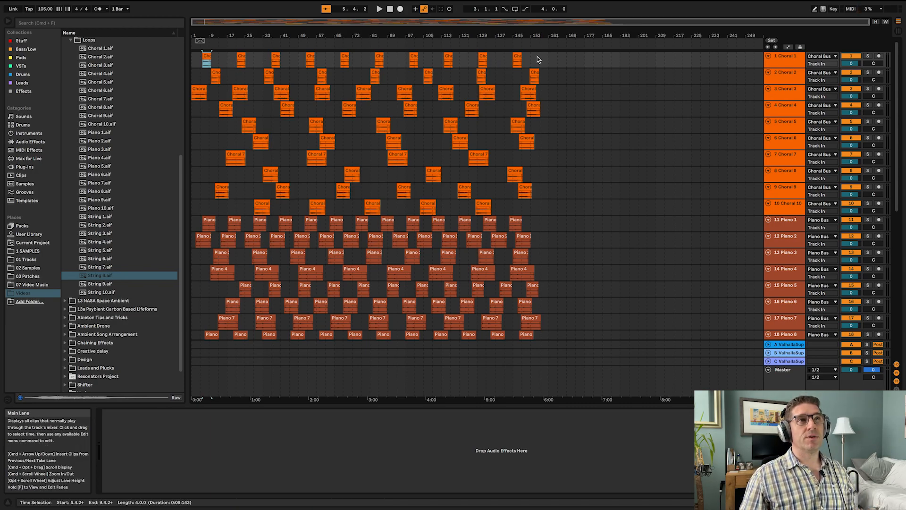
{"action": "left_click_drag", "start_coordinate": [538, 58], "coordinate": [501, 58]}
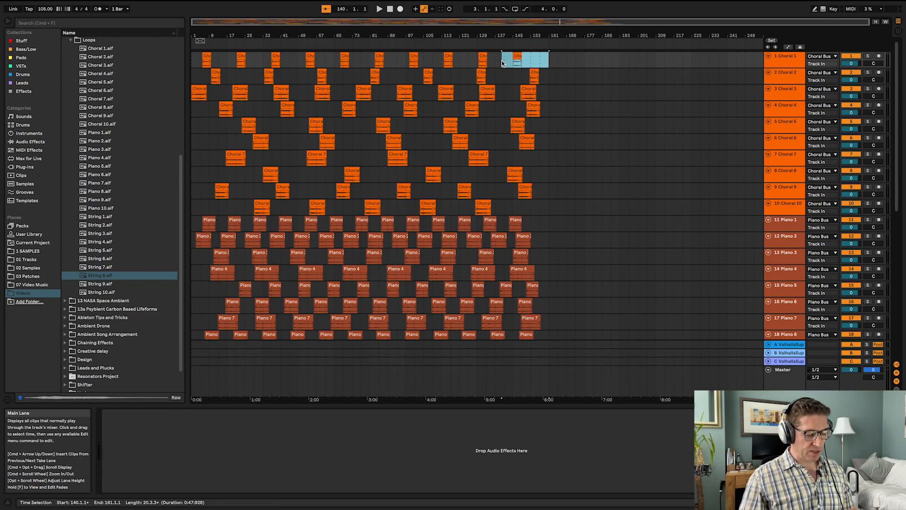
{"action": "key", "text": "super+d"}
{"action": "key", "text": "super+d"}
{"action": "key", "text": "super+d"}
{"action": "key", "text": "super+d"}
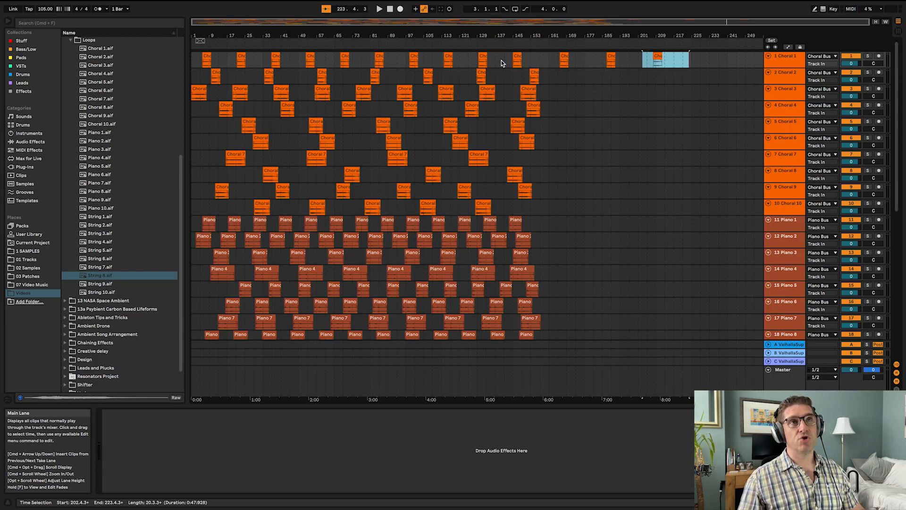
Step: Undo all the duplications on the Choral 1 track
{"action": "key", "text": "super+z"}
{"action": "key", "text": "super+z"}
{"action": "key", "text": "super+z"}
{"action": "key", "text": "super+z"}
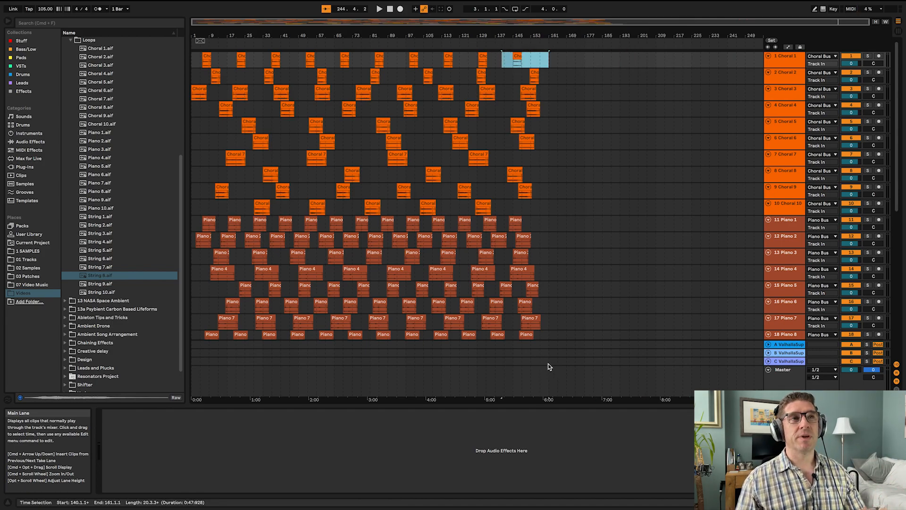
Step: Review the remaining piano and string tracks in the arrangement and show the effects on the Choral Bus
{"action": "scroll", "coordinate": [649, 207], "scroll_direction": "down", "scroll_amount": 4}
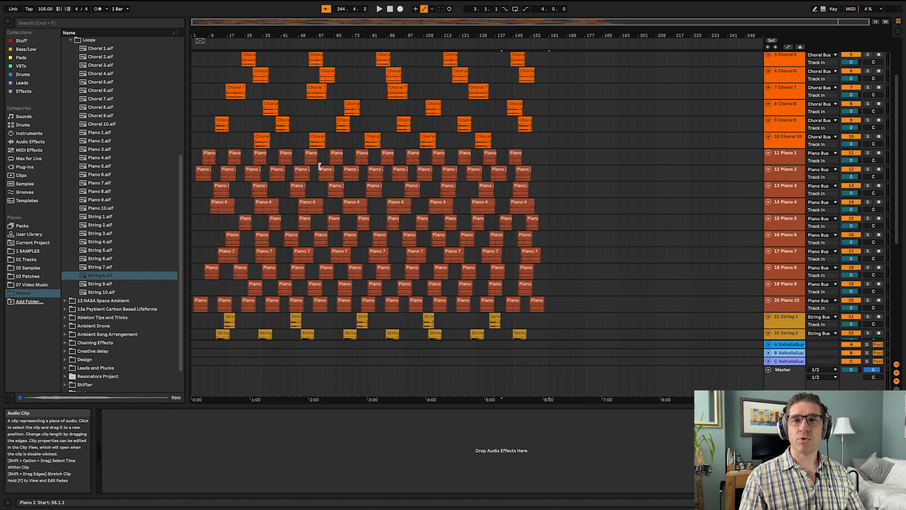
{"action": "scroll", "coordinate": [324, 156], "scroll_direction": "down", "scroll_amount": 12}
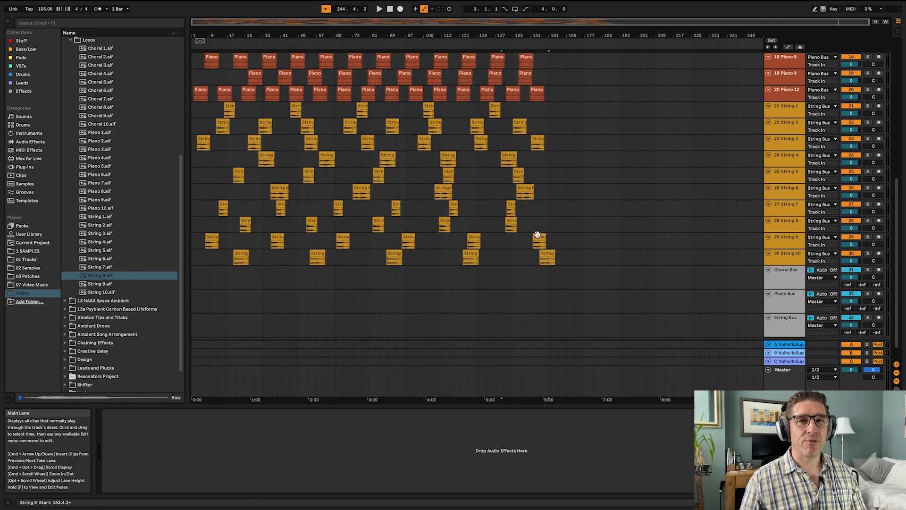
{"action": "left_click", "coordinate": [784, 277]}
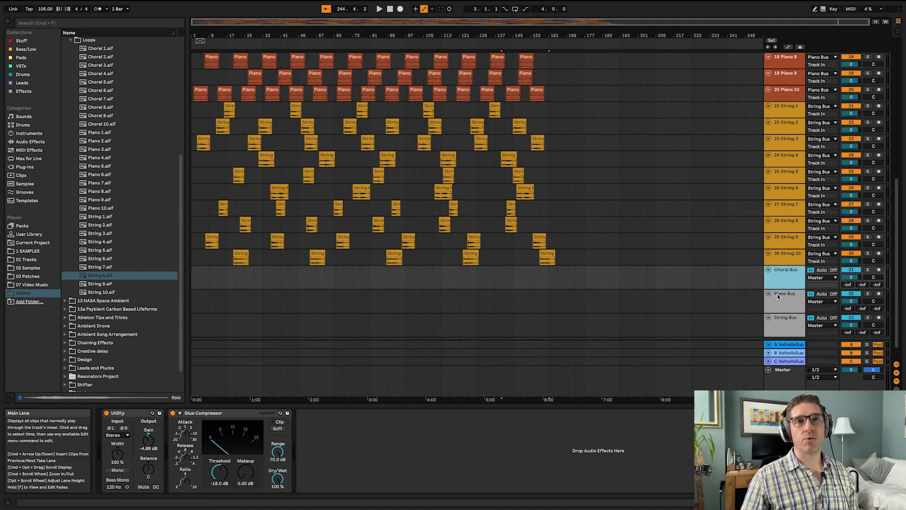
{"action": "scroll", "coordinate": [783, 189], "scroll_direction": "up", "scroll_amount": 15}
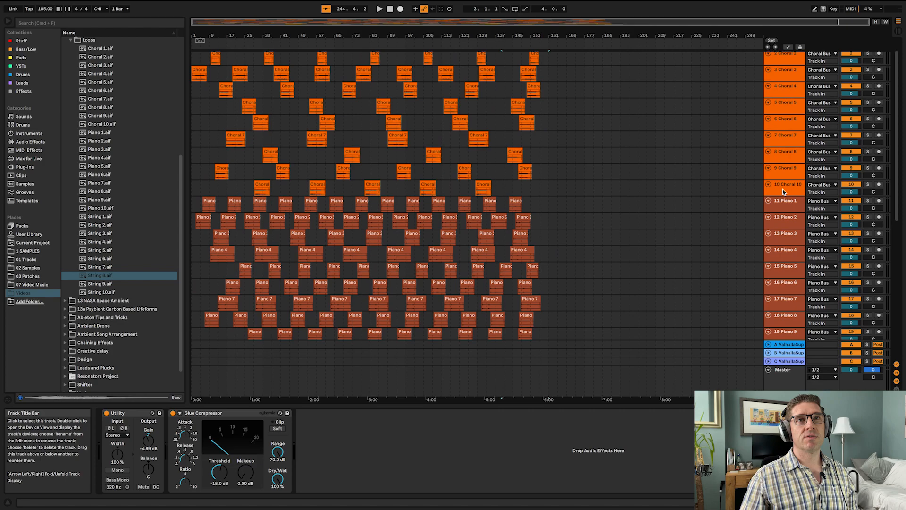
Step: Switch to Session View and check the output routing of the choral, piano and string tracks and of their three buses
{"action": "key", "text": "Tab"}
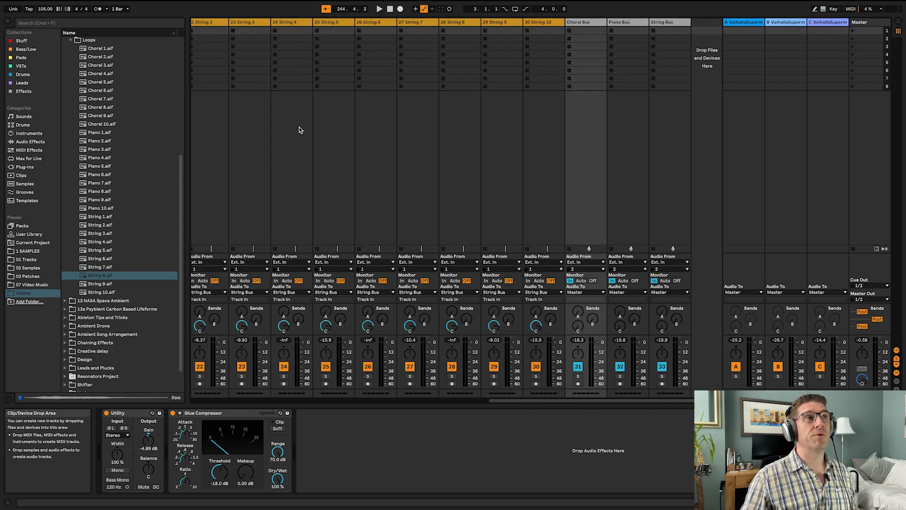
{"action": "scroll", "coordinate": [299, 130], "scroll_direction": "left", "scroll_amount": 5}
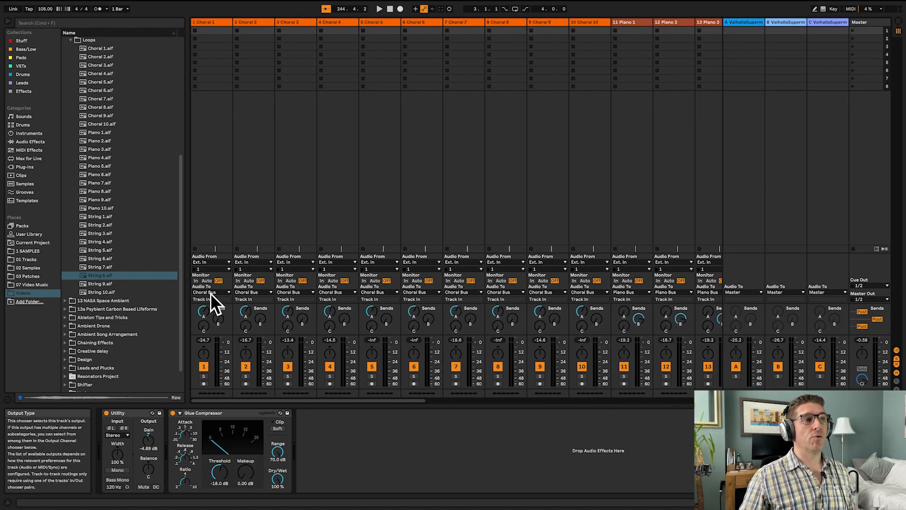
{"action": "left_click", "coordinate": [224, 293]}
{"action": "left_click", "coordinate": [218, 267]}
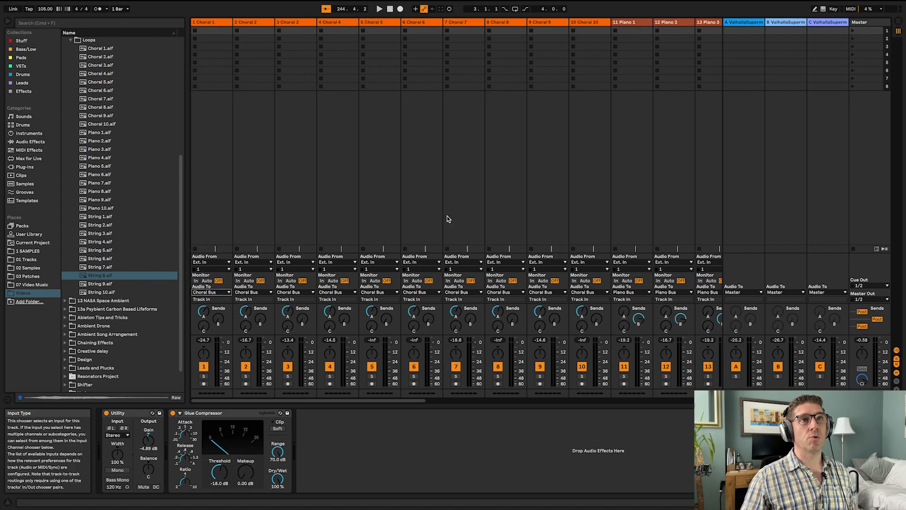
{"action": "left_click", "coordinate": [622, 145]}
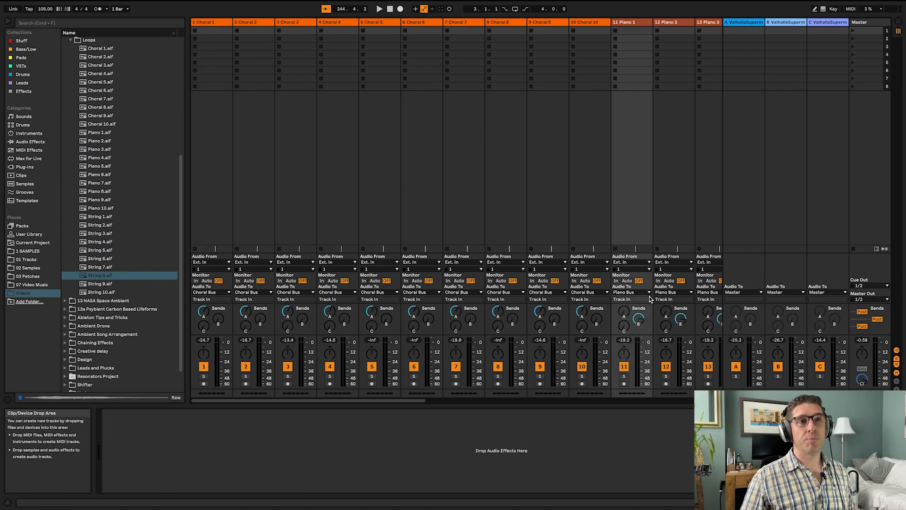
{"action": "scroll", "coordinate": [641, 292], "scroll_direction": "right", "scroll_amount": 8}
{"action": "scroll", "coordinate": [641, 291], "scroll_direction": "right", "scroll_amount": 2}
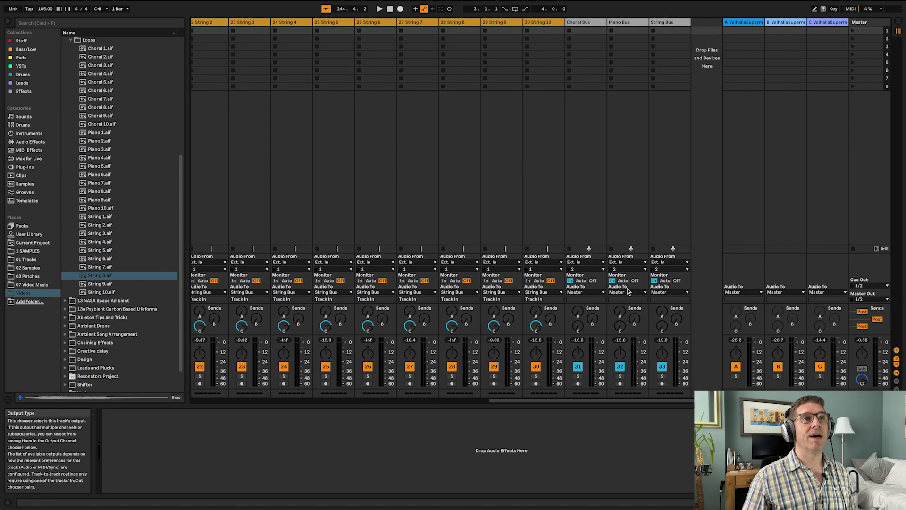
{"action": "left_click", "coordinate": [458, 221]}
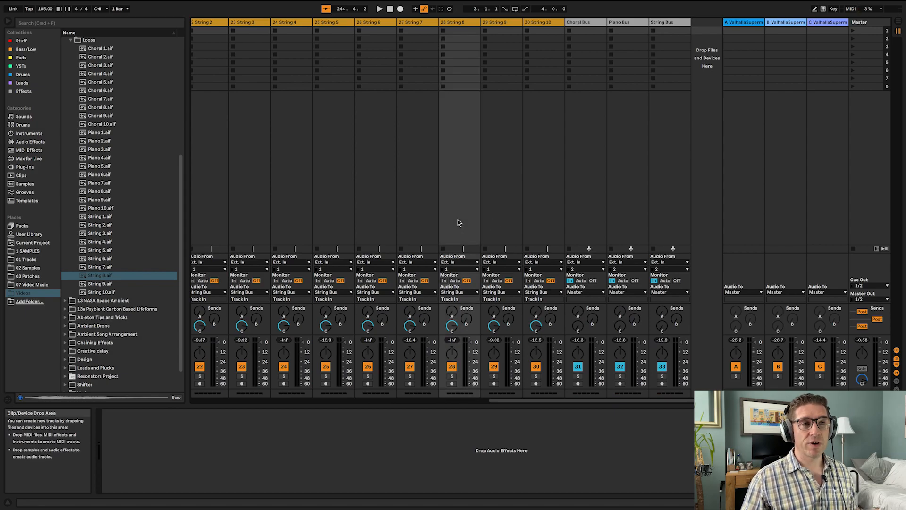
Step: Inspect the Valhalla effects on return tracks A, B and C one after another
{"action": "left_click", "coordinate": [743, 177]}
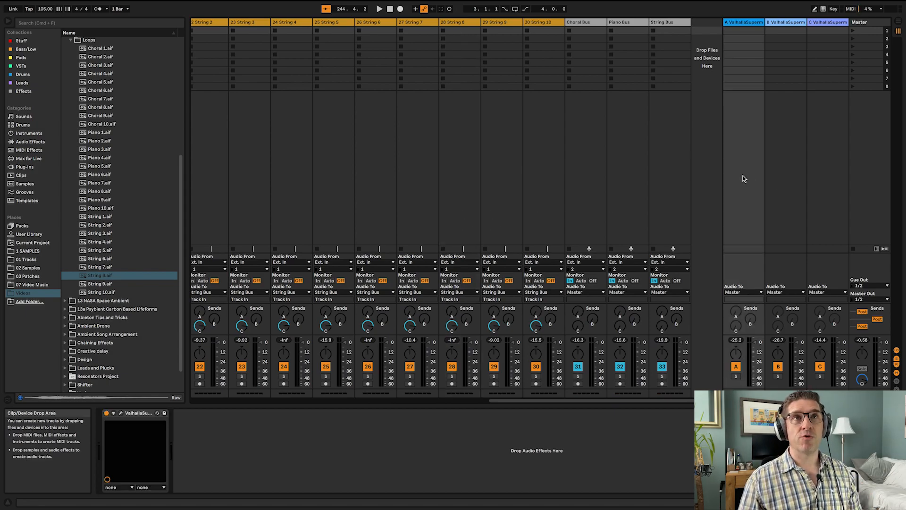
{"action": "left_click", "coordinate": [783, 173]}
{"action": "left_click", "coordinate": [821, 174]}
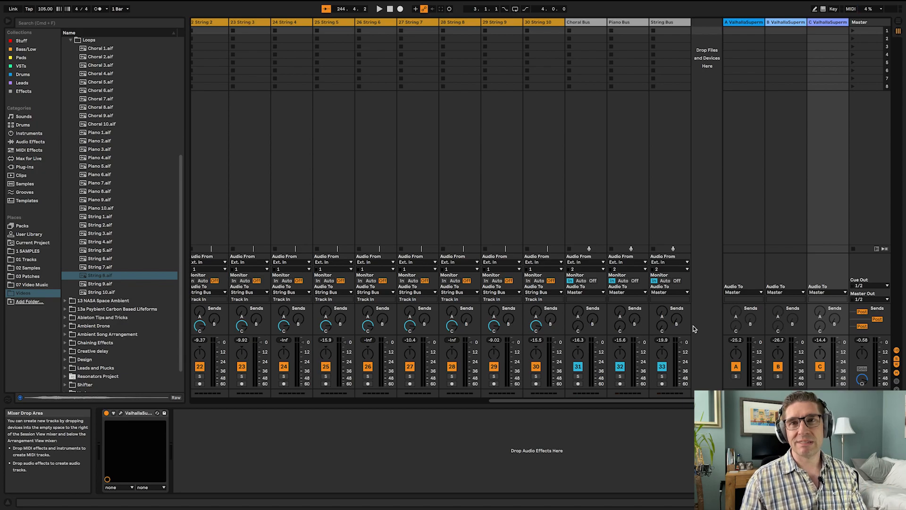
Step: Inspect the Utility and Glue Compressor settings on the Choral Bus, Piano Bus and String Bus
{"action": "left_click", "coordinate": [591, 136]}
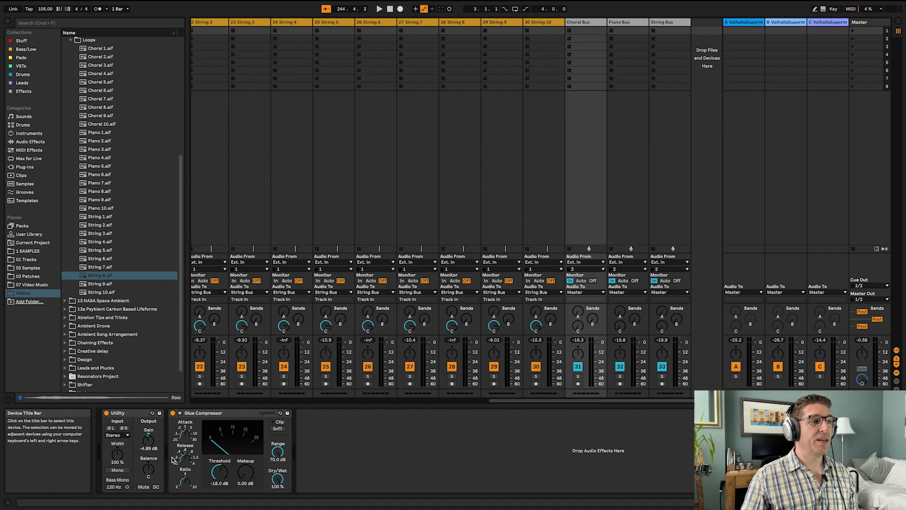
{"action": "left_click", "coordinate": [624, 196]}
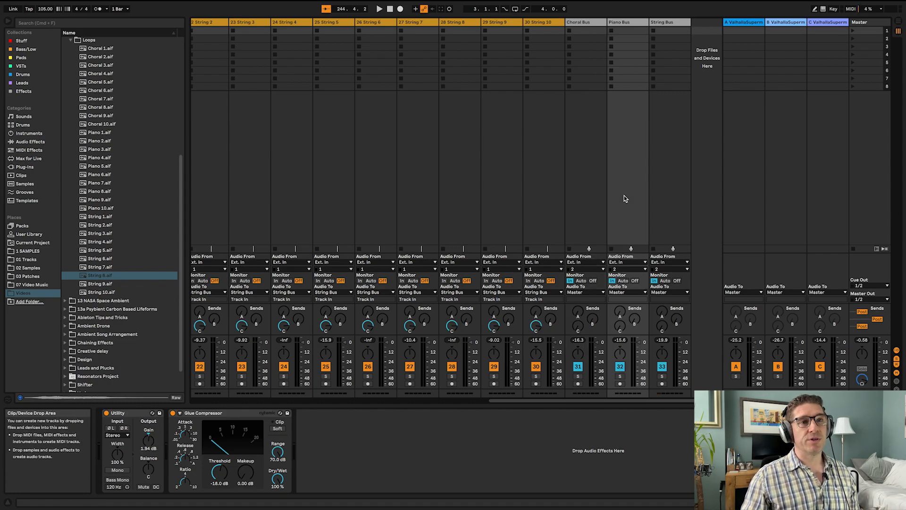
{"action": "left_click", "coordinate": [679, 199]}
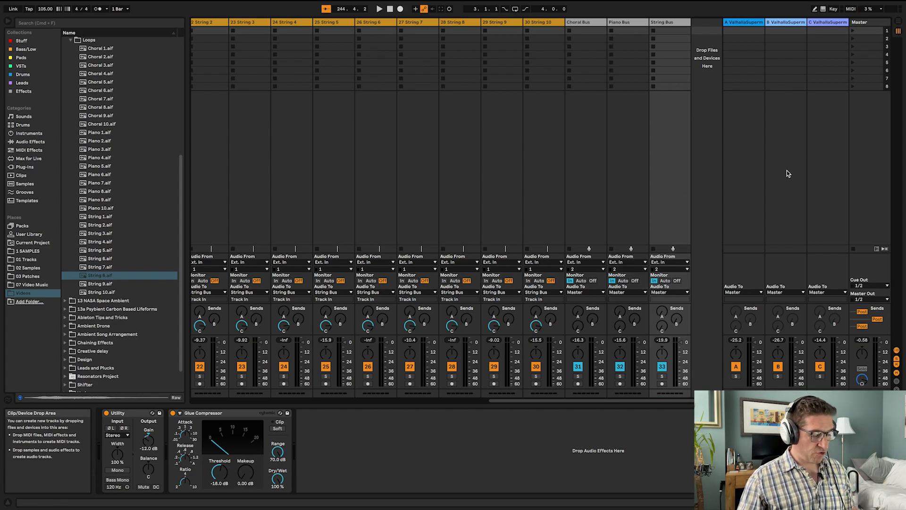
Step: Return to Arrangement View, play the piece from about bar 36 and again from about bar 99, and look through the tracks
{"action": "key", "text": "Tab"}
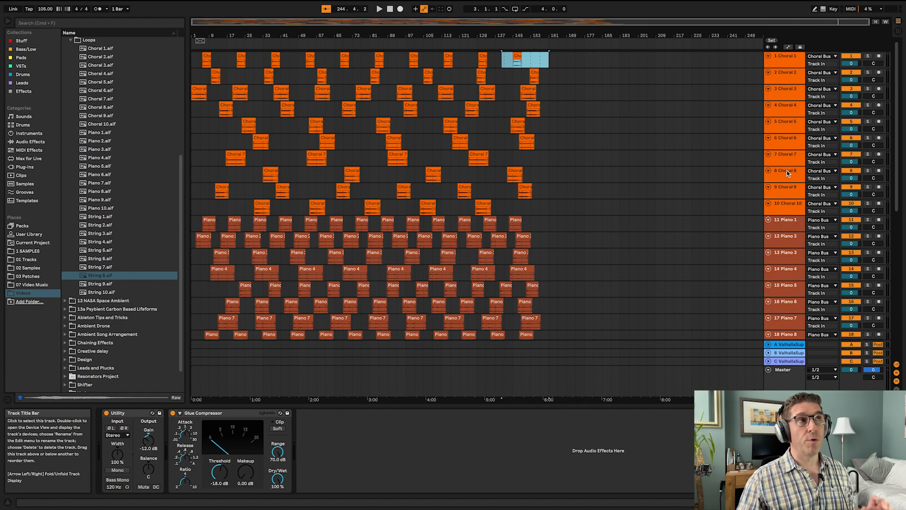
{"action": "left_click", "coordinate": [273, 43]}
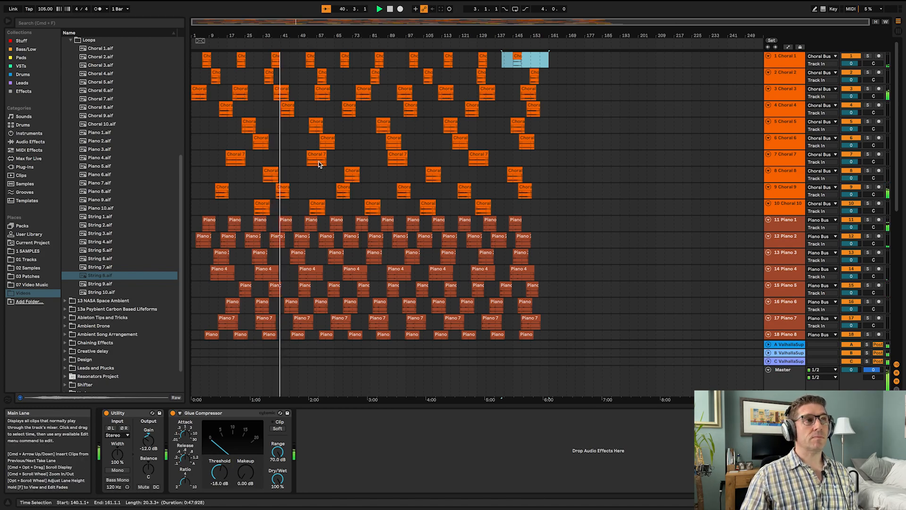
{"action": "left_click", "coordinate": [654, 124]}
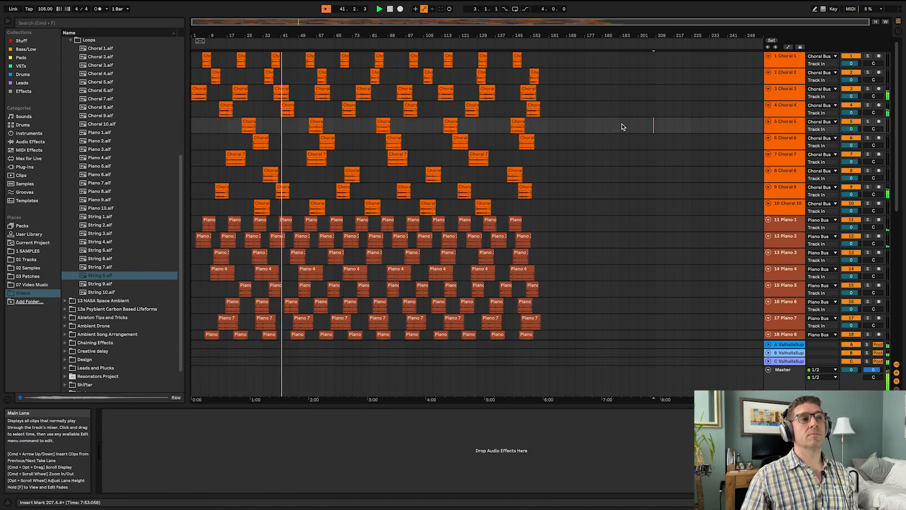
{"action": "scroll", "coordinate": [622, 127], "scroll_direction": "down", "scroll_amount": 8}
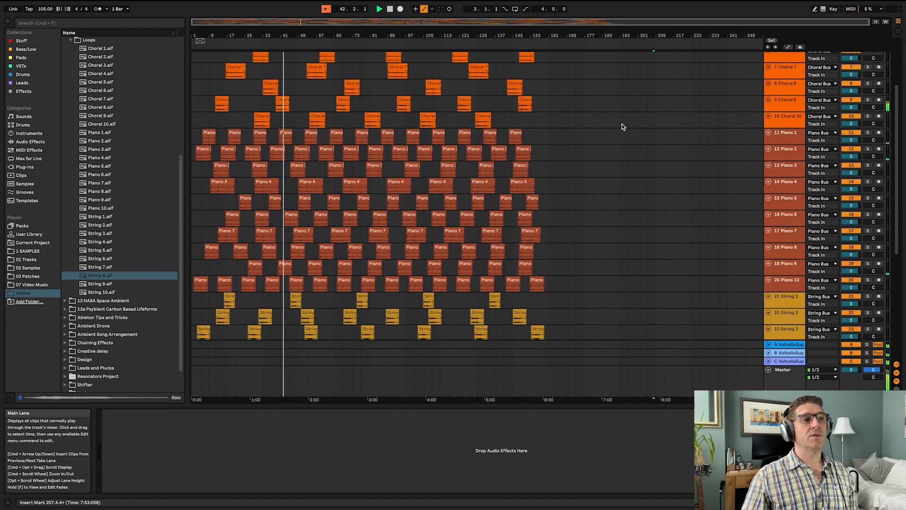
{"action": "scroll", "coordinate": [622, 127], "scroll_direction": "down", "scroll_amount": 4}
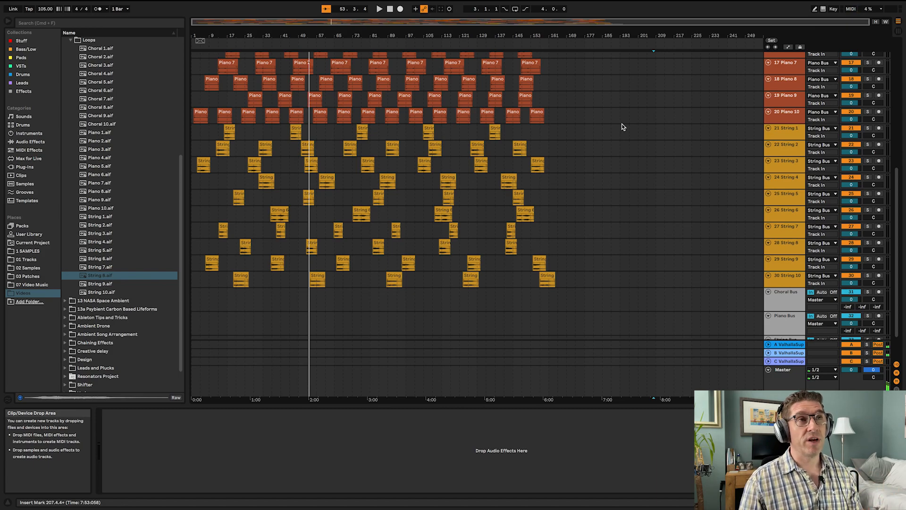
{"action": "left_click", "coordinate": [416, 45]}
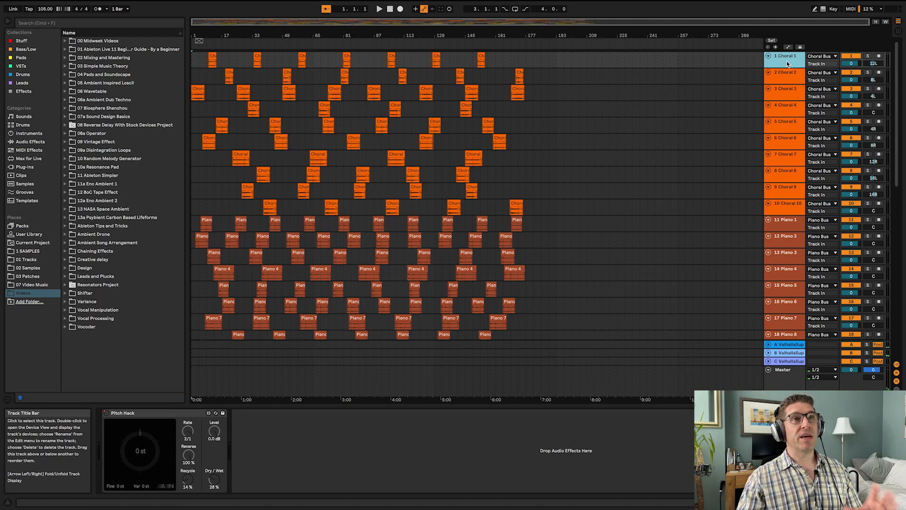
Step: Inspect the Pitch Hack device on the Choral 1 track and show the automation envelopes on all arrangement tracks
{"action": "left_click", "coordinate": [189, 416]}
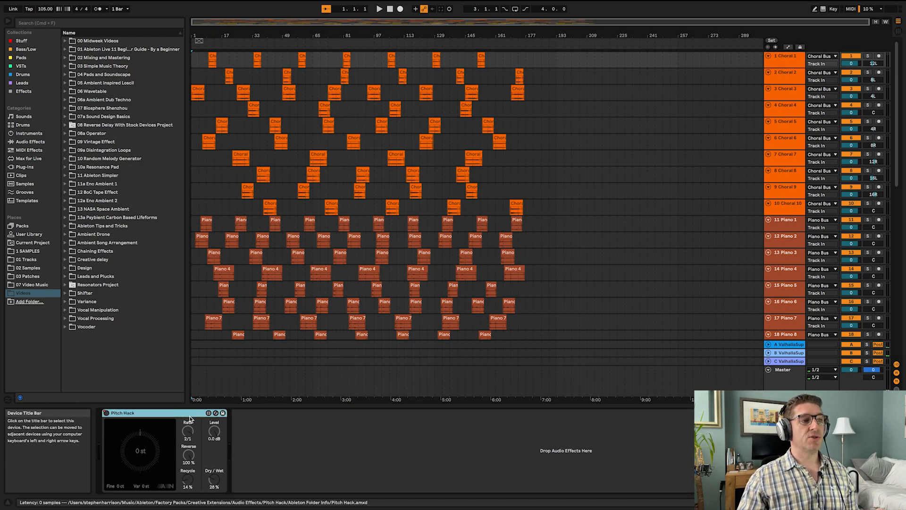
{"action": "left_click", "coordinate": [789, 59]}
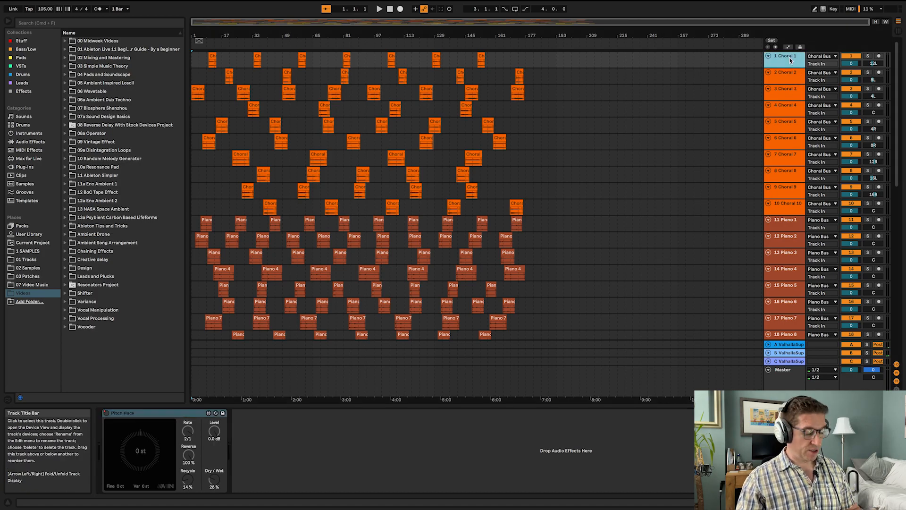
{"action": "key", "text": "a"}
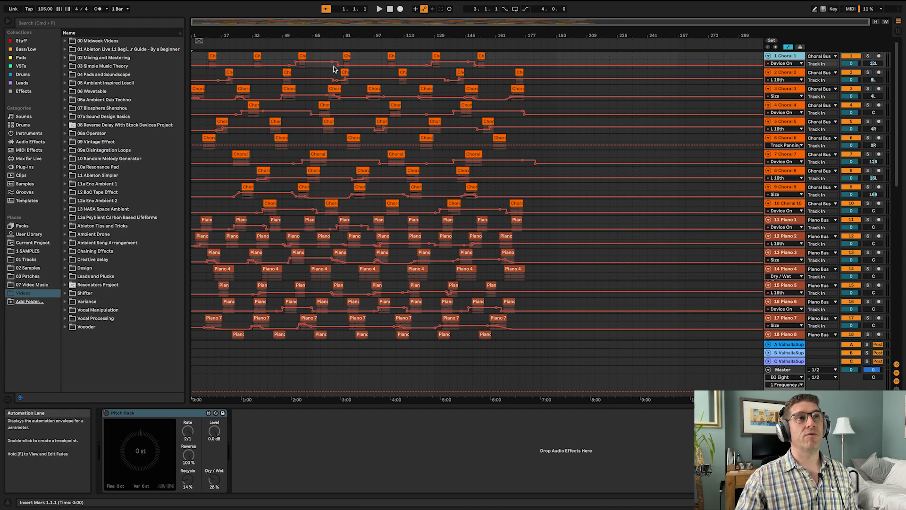
Step: Play Choral 1 in solo from about bar 57, where its Pitch Hack automation switches on, and clear the solo
{"action": "left_click", "coordinate": [298, 69]}
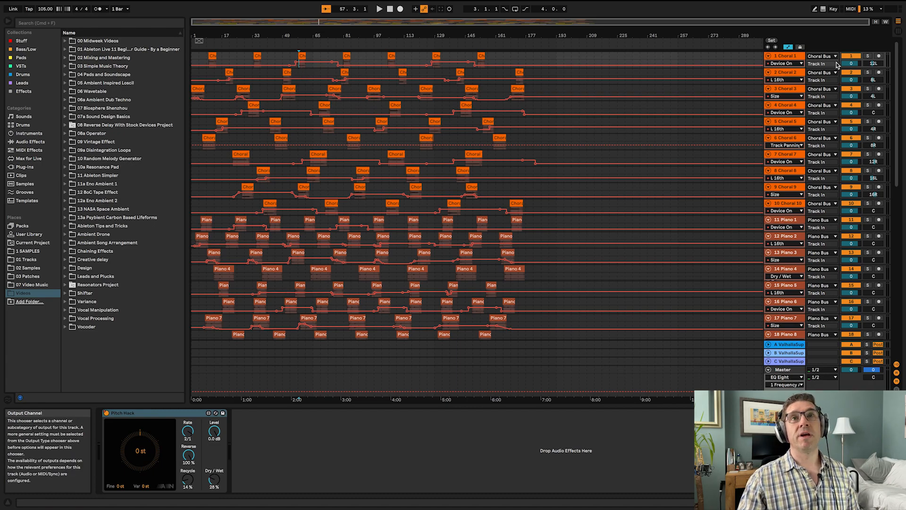
{"action": "left_click", "coordinate": [868, 56]}
{"action": "key", "text": "space"}
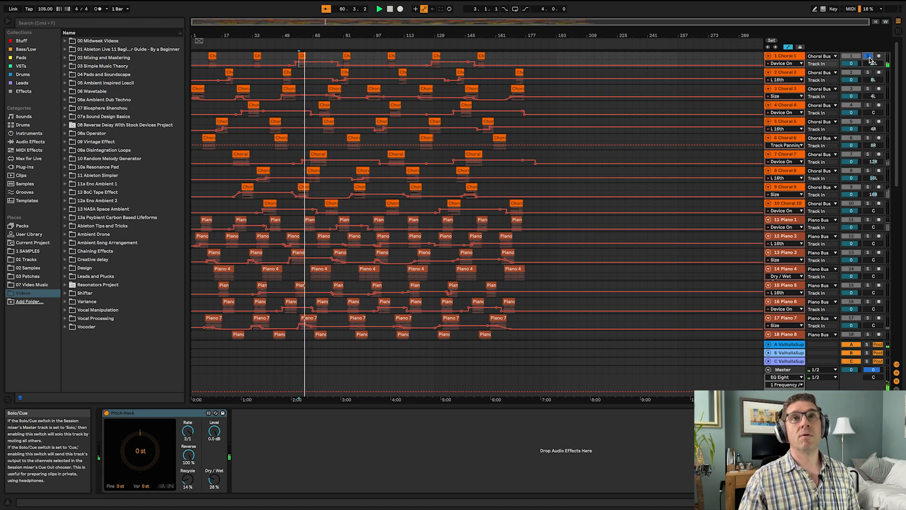
{"action": "left_click", "coordinate": [869, 56]}
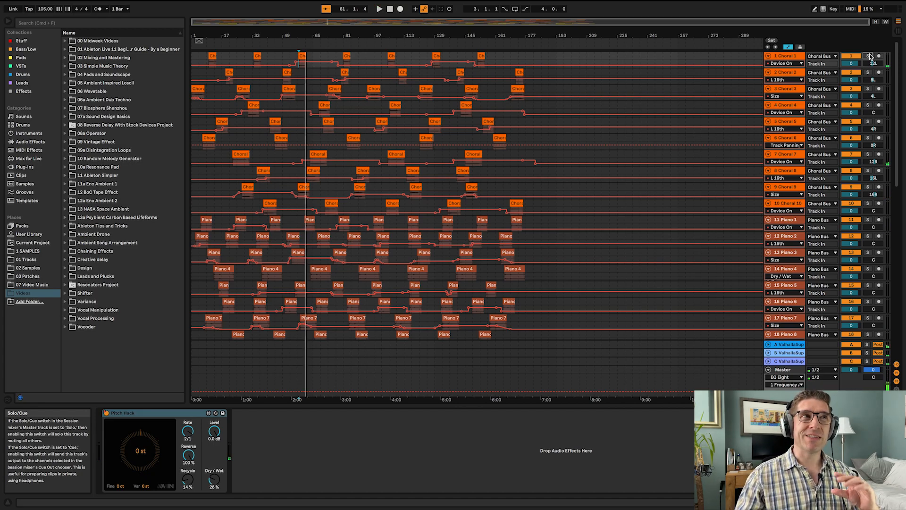
Step: Inspect the Delay on Choral 2 and play the track in solo from about bar 19 to hear its automated delay time
{"action": "left_click", "coordinate": [785, 73]}
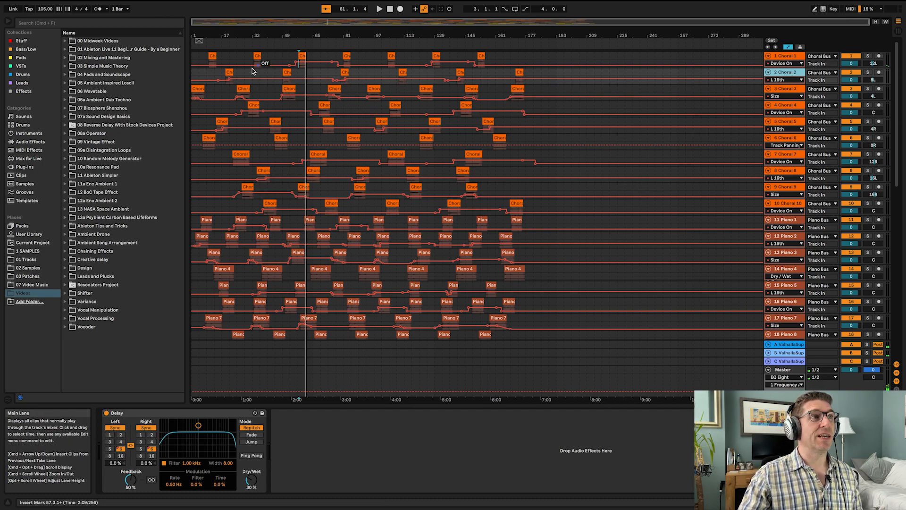
{"action": "left_click", "coordinate": [226, 79]}
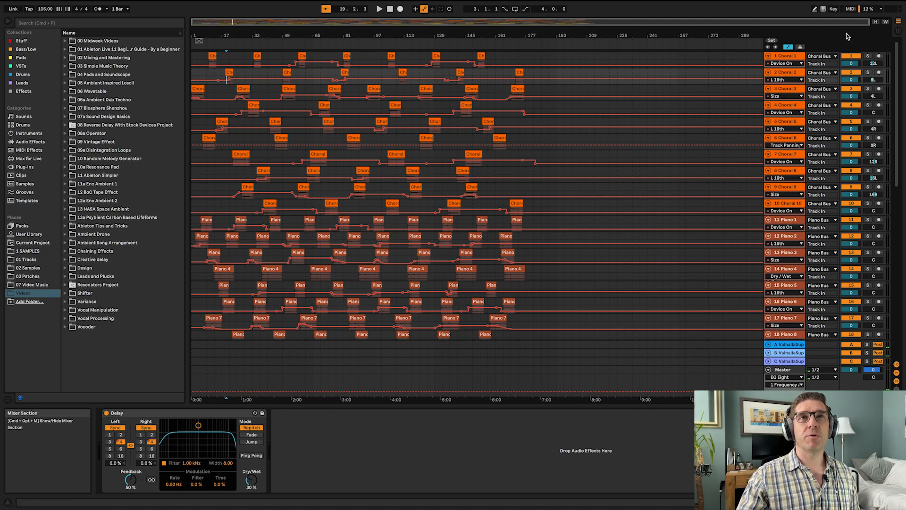
{"action": "left_click", "coordinate": [869, 74]}
{"action": "key", "text": "space"}
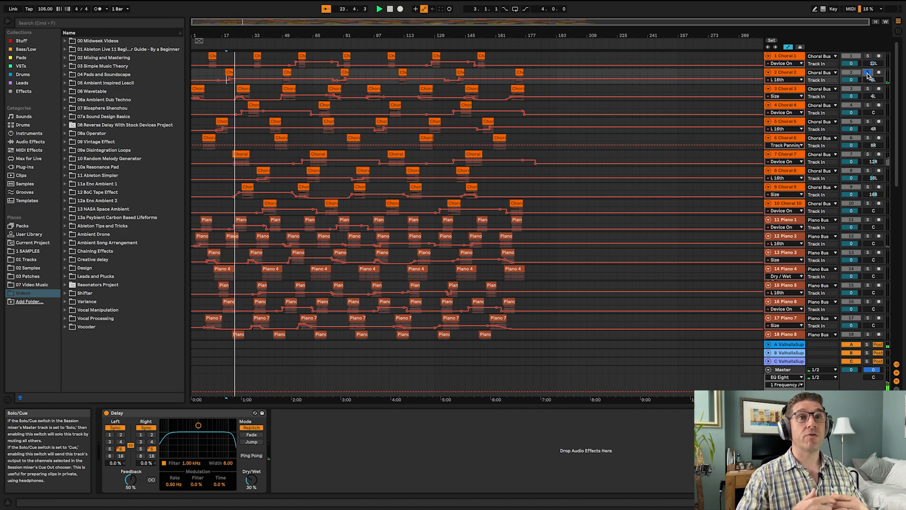
{"action": "key", "text": "space"}
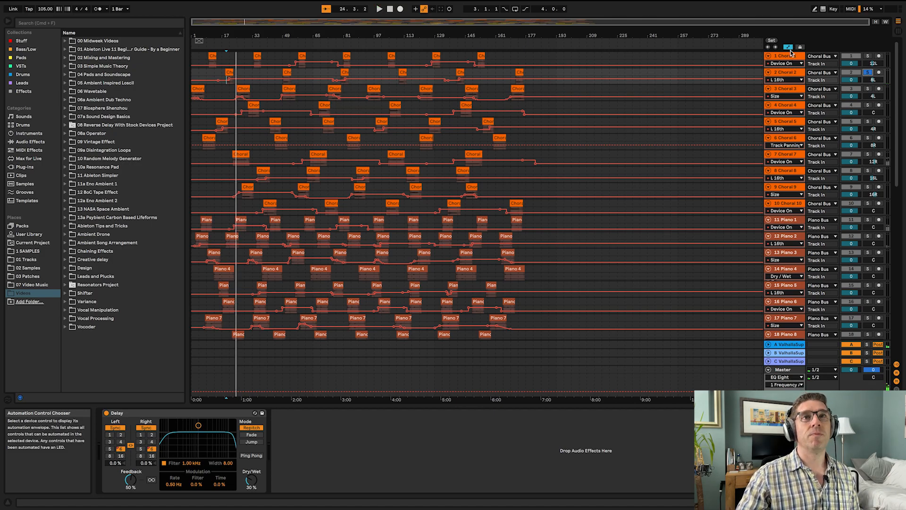
Step: Solo Choral 3, inspect its Reversal Protocol reverb and play from about bar 25 to hear the Size automation
{"action": "left_click", "coordinate": [868, 89]}
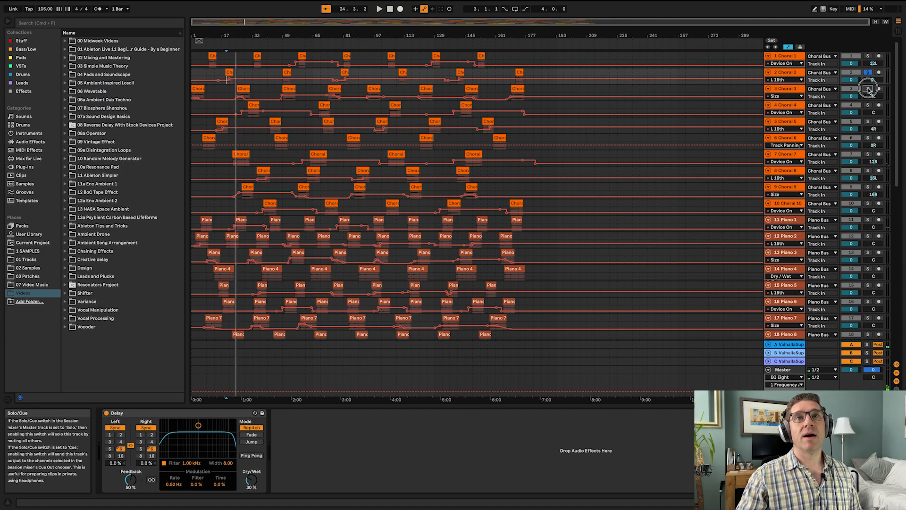
{"action": "left_click", "coordinate": [786, 89]}
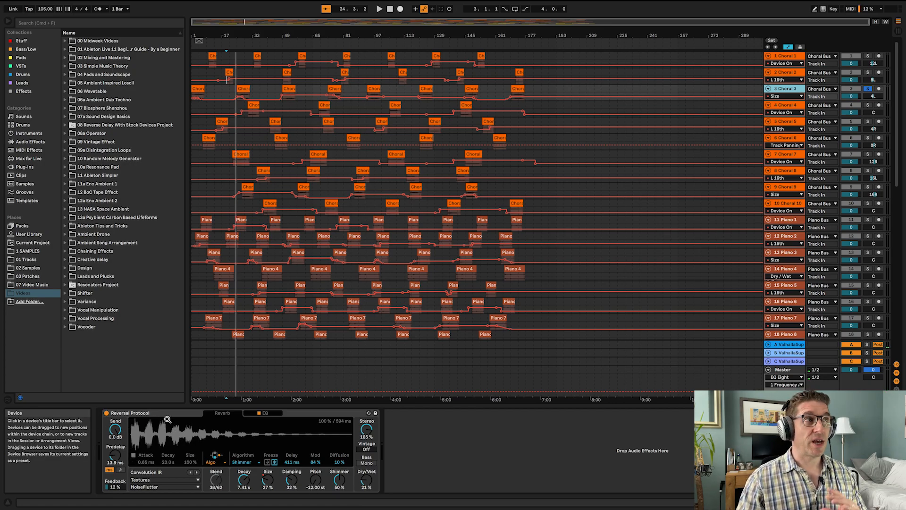
{"action": "left_click", "coordinate": [238, 104]}
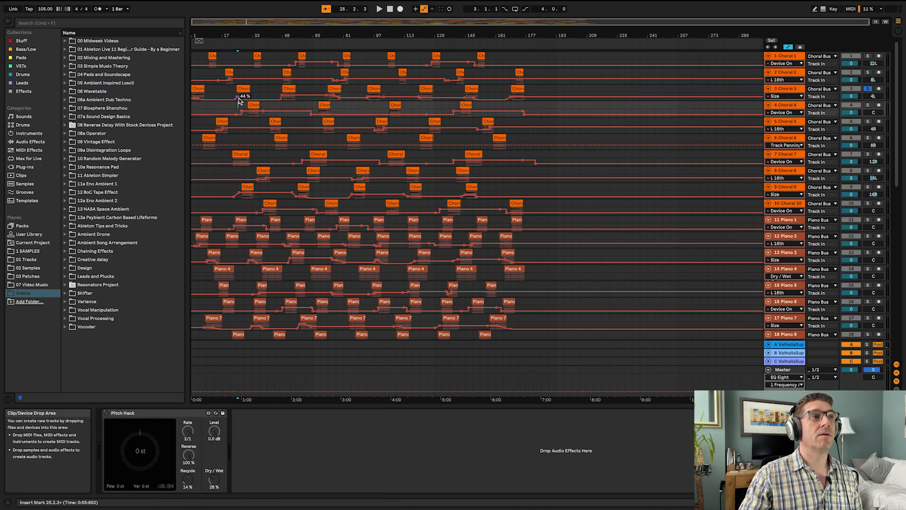
{"action": "left_click", "coordinate": [237, 96]}
{"action": "key", "text": "space"}
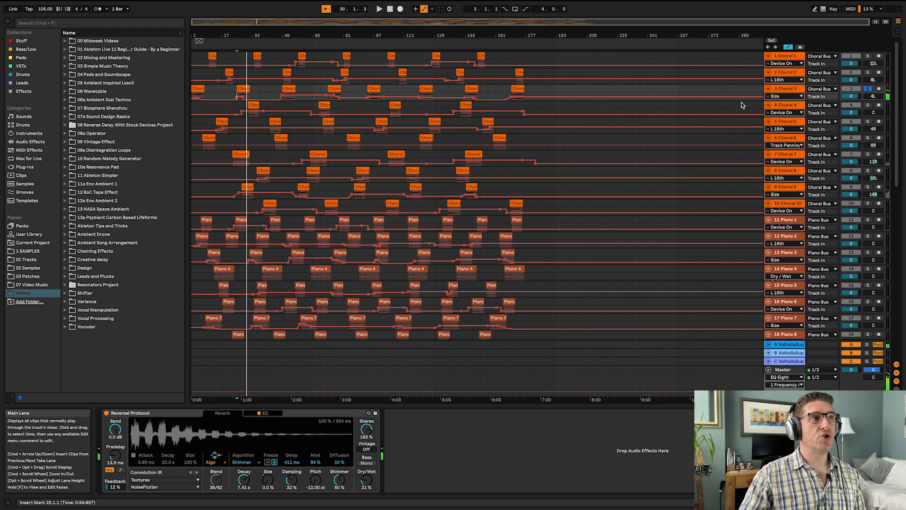
Step: Inspect the devices on Choral 2 through Choral 10 and on Piano 1, one track after another
{"action": "left_click", "coordinate": [785, 72]}
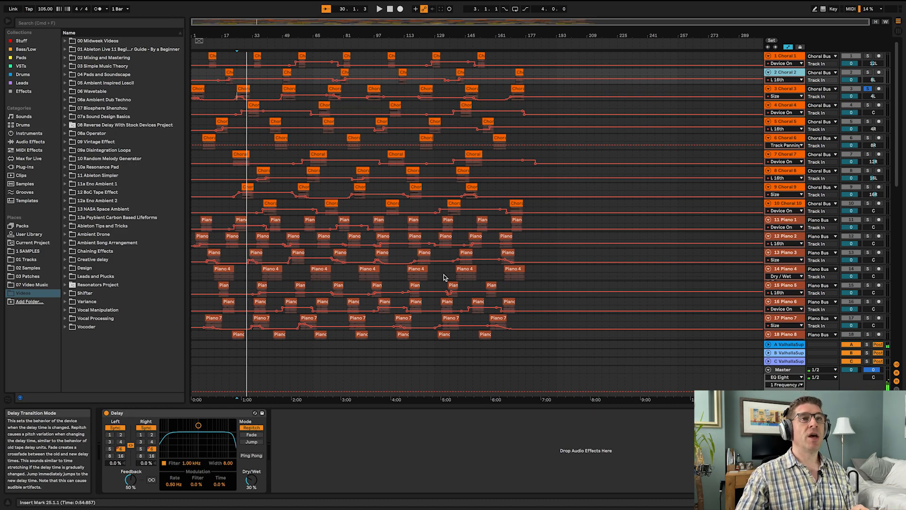
{"action": "left_click", "coordinate": [787, 89]}
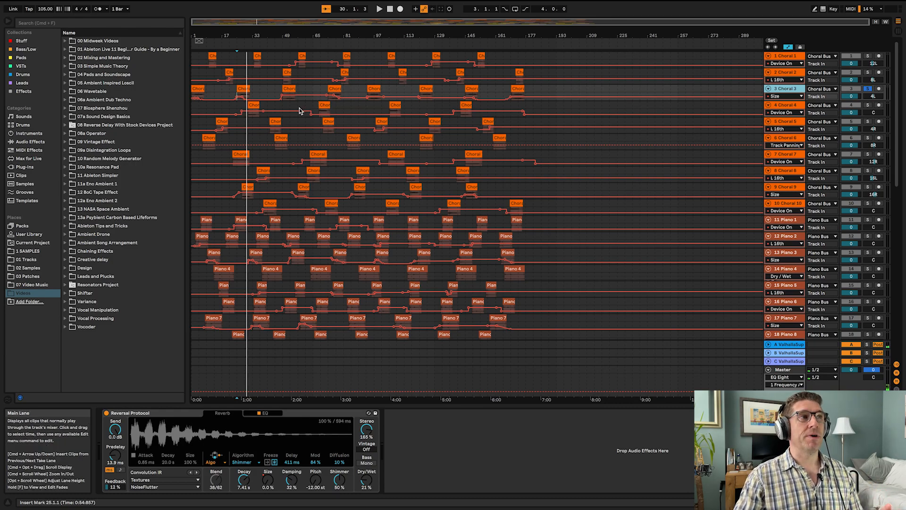
{"action": "left_click", "coordinate": [787, 106]}
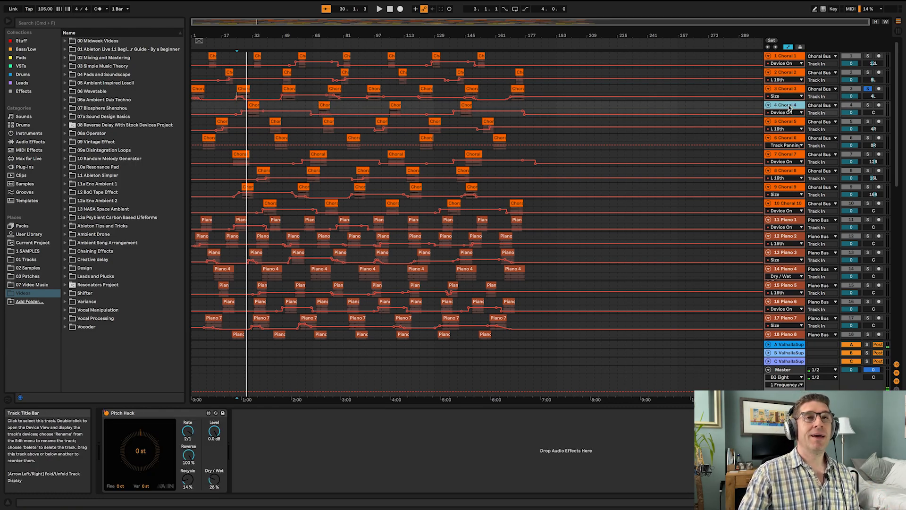
{"action": "left_click", "coordinate": [792, 123]}
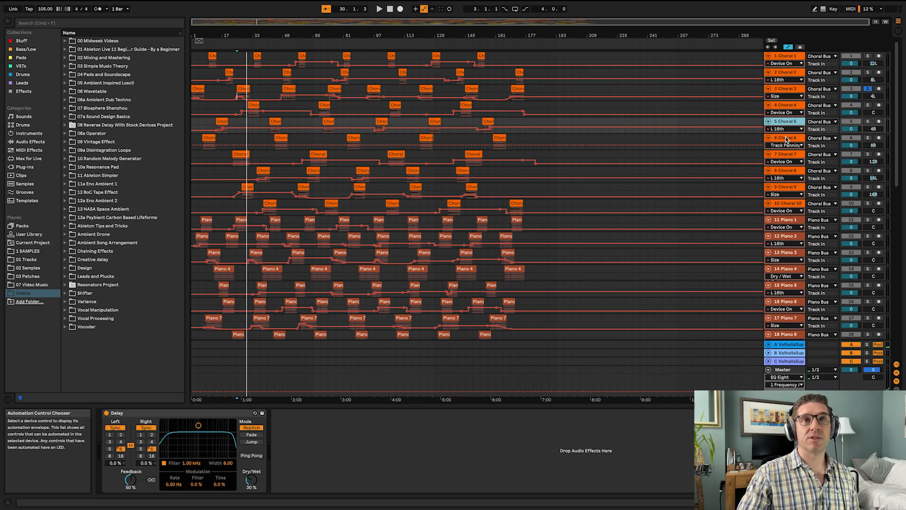
{"action": "left_click", "coordinate": [786, 139]}
{"action": "left_click", "coordinate": [786, 155]}
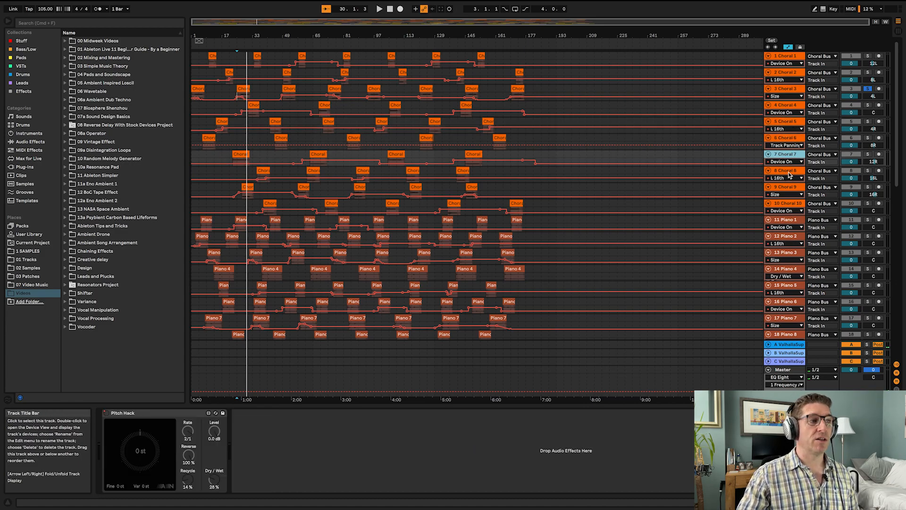
{"action": "left_click", "coordinate": [789, 171]}
{"action": "left_click", "coordinate": [787, 188]}
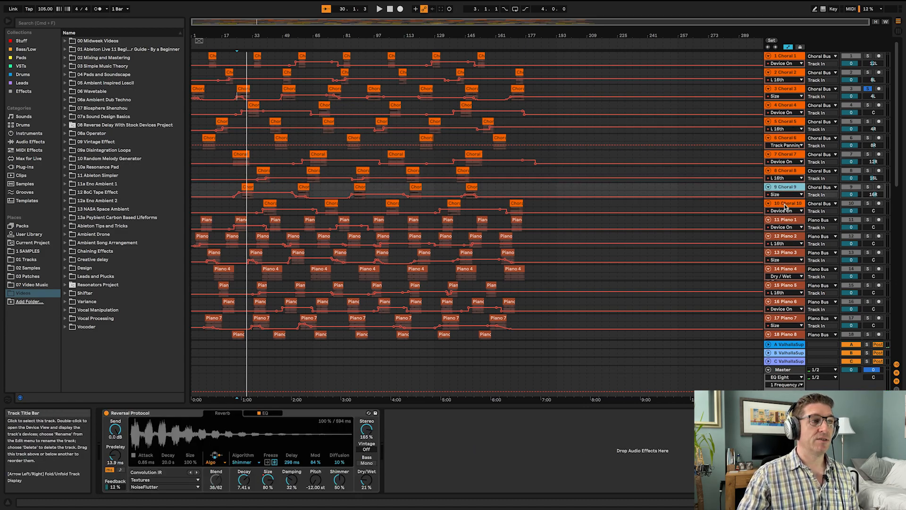
{"action": "left_click", "coordinate": [785, 205]}
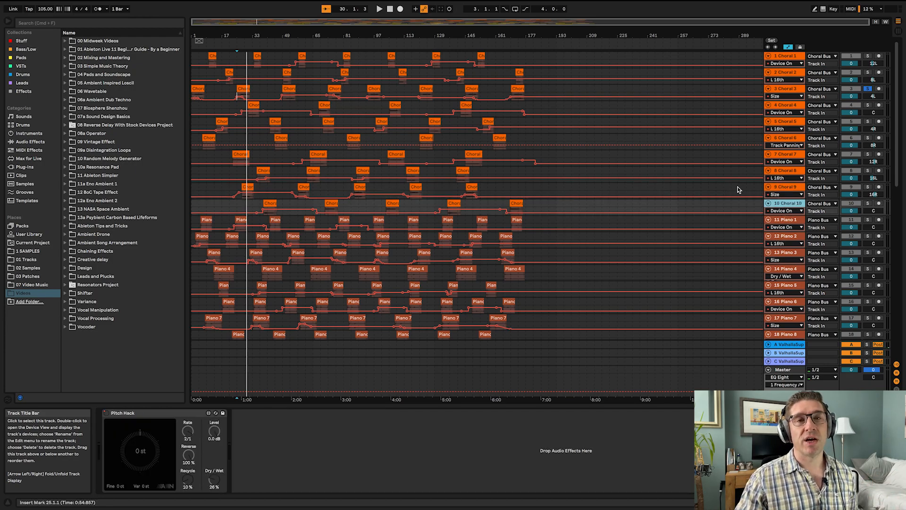
{"action": "left_click", "coordinate": [787, 220]}
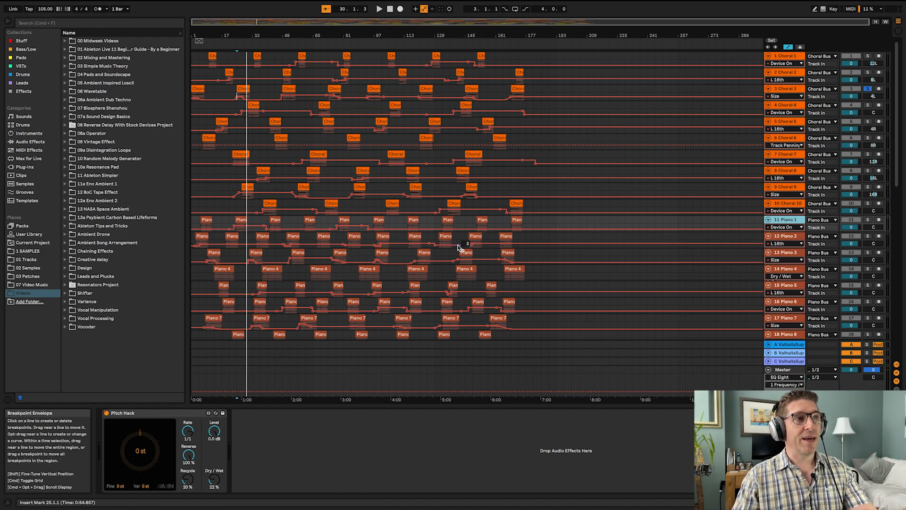
Step: Solo Piano 3 and play it from about bars 53, 75 and 97 to hear the reverb Size automation
{"action": "left_click", "coordinate": [291, 263]}
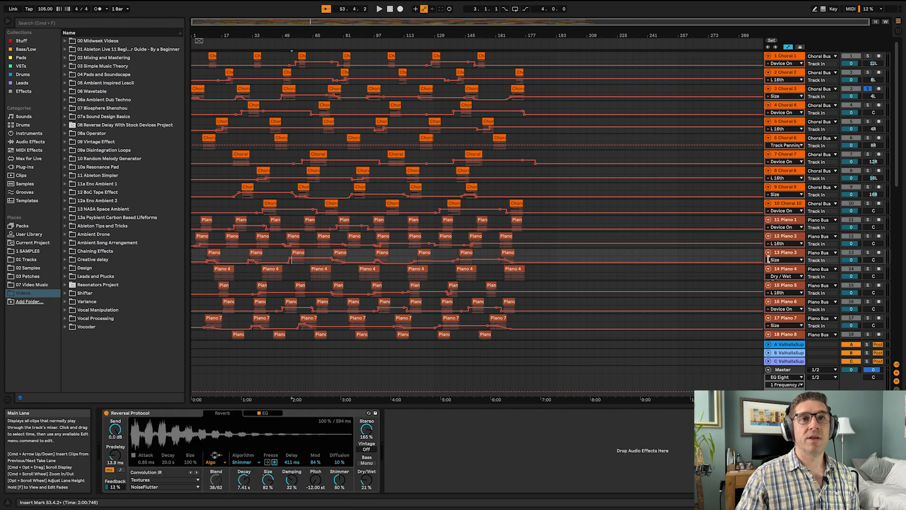
{"action": "left_click", "coordinate": [867, 253]}
{"action": "key", "text": "space"}
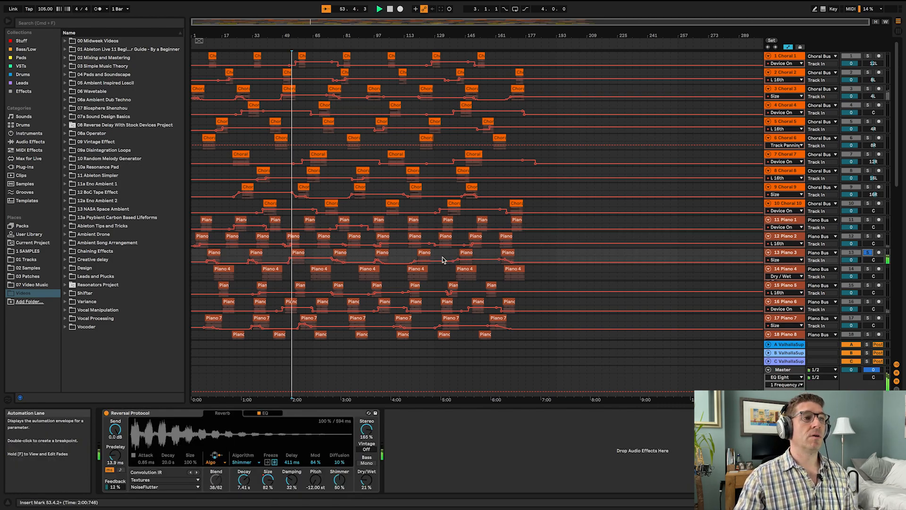
{"action": "left_click", "coordinate": [795, 253]}
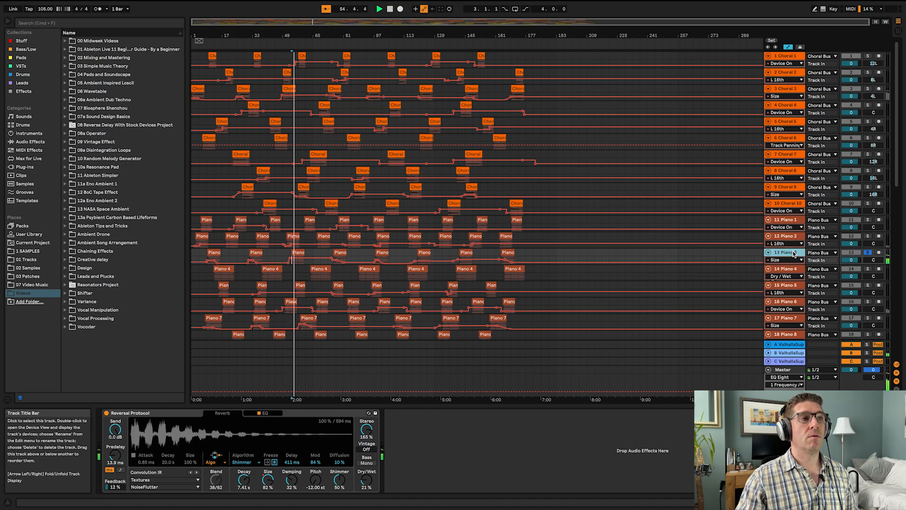
{"action": "left_click", "coordinate": [333, 265]}
{"action": "key", "text": "space"}
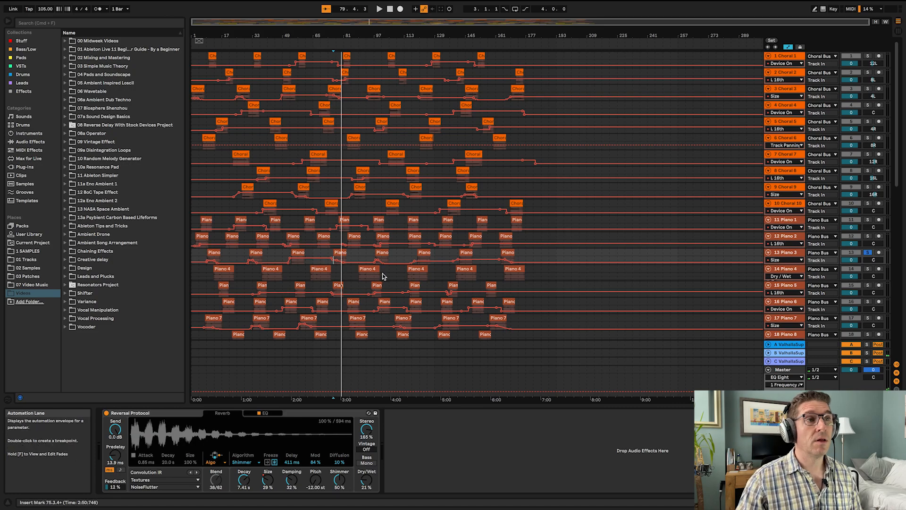
{"action": "left_click", "coordinate": [376, 253]}
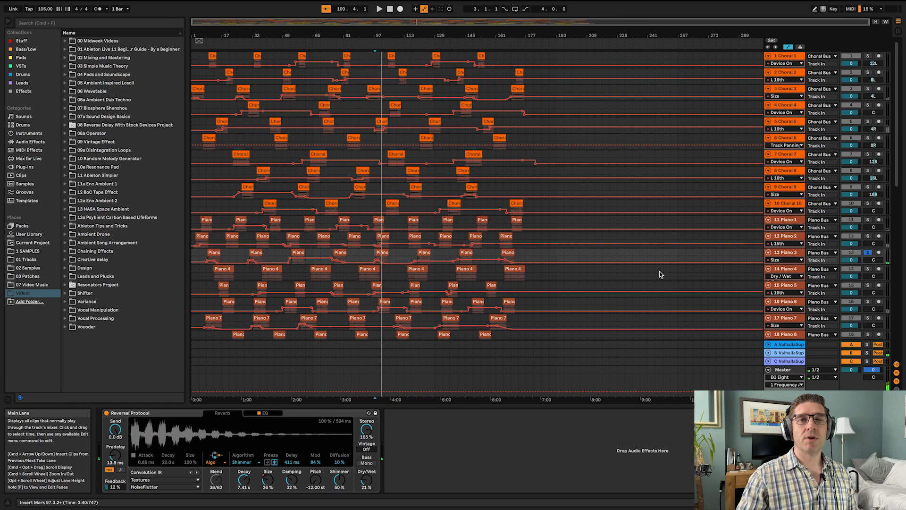
Step: Inspect the Pitch Hack devices on the Piano 6 and Piano 9 tracks
{"action": "scroll", "coordinate": [805, 227], "scroll_direction": "down", "scroll_amount": 5}
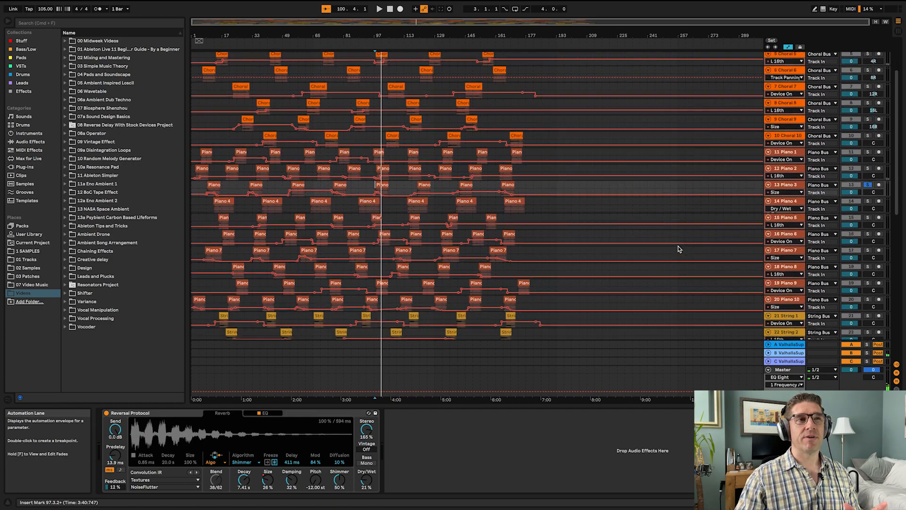
{"action": "left_click", "coordinate": [790, 229]}
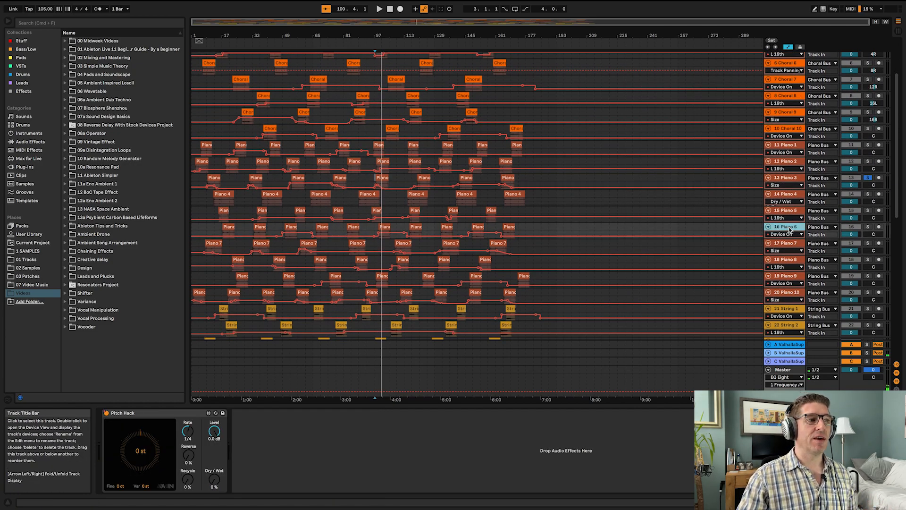
{"action": "left_click", "coordinate": [787, 277]}
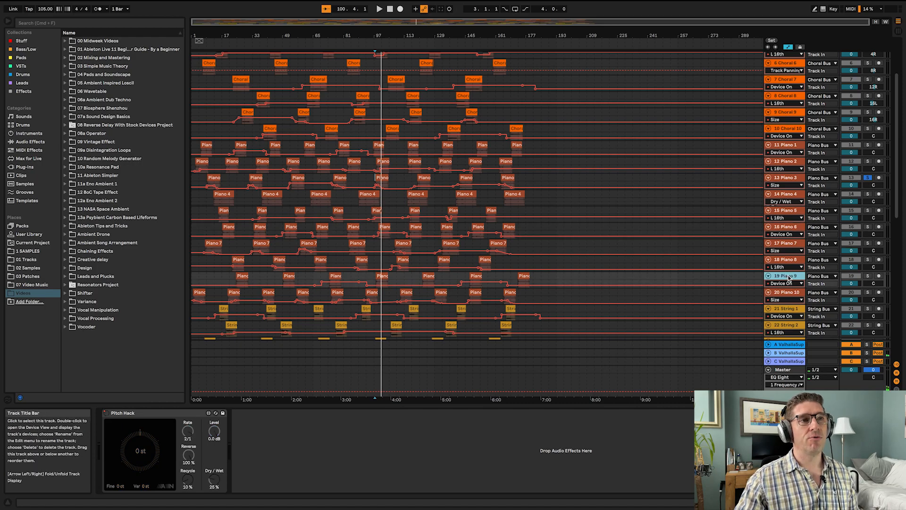
Step: Play String 1 in solo from about bar 15 to hear its Pitch Hack, clear the solo and hide the automation envelopes
{"action": "scroll", "coordinate": [701, 283], "scroll_direction": "down", "scroll_amount": 5}
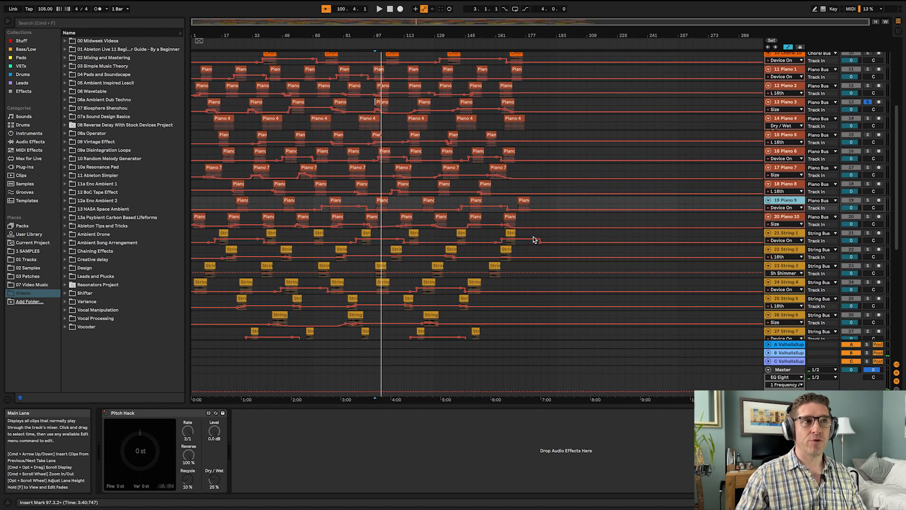
{"action": "left_click", "coordinate": [790, 234]}
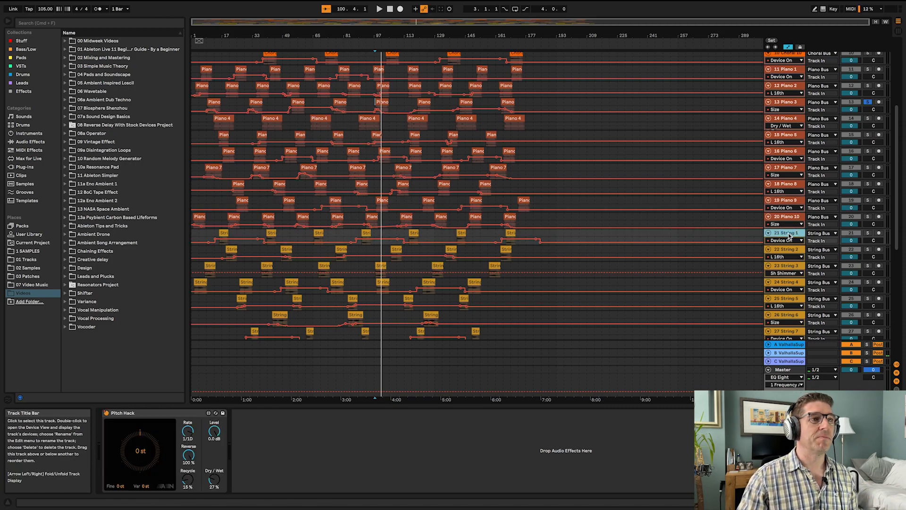
{"action": "left_click", "coordinate": [219, 241]}
{"action": "left_click", "coordinate": [868, 234]}
{"action": "key", "text": "space"}
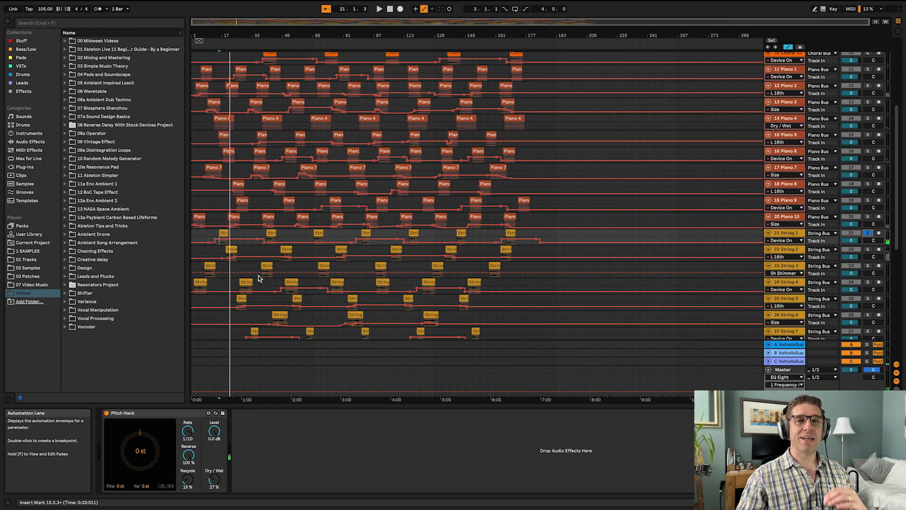
{"action": "left_click", "coordinate": [868, 234]}
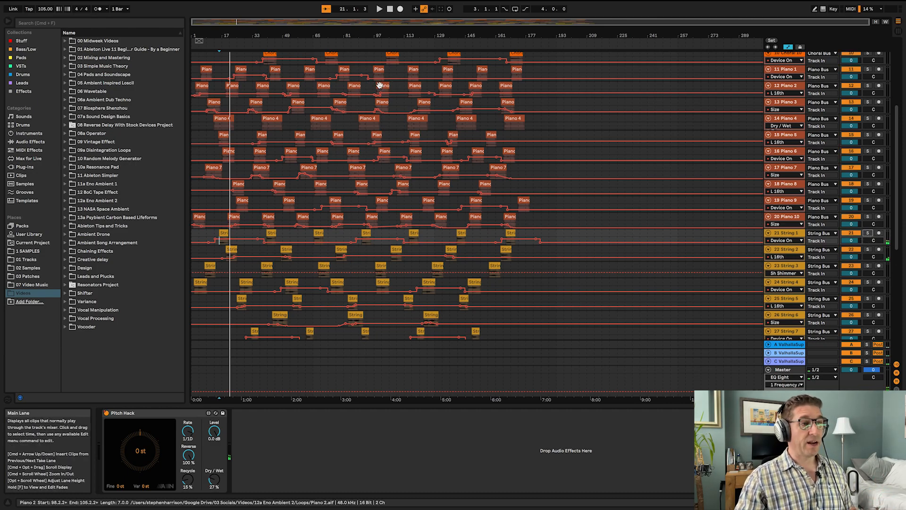
{"action": "key", "text": "a"}
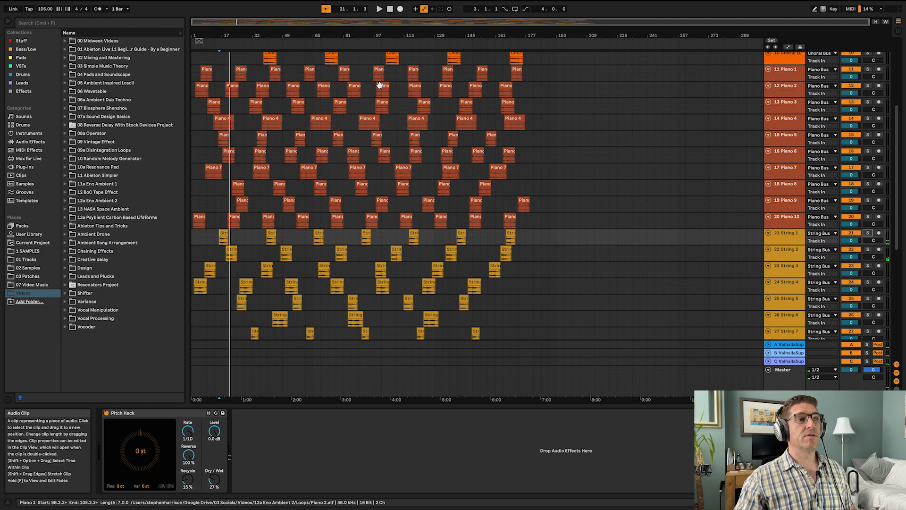
Step: Play the full arrangement from about bar 33 and inspect the Choral Bus device chain, including Around The Head and Bad Tape 2
{"action": "left_click", "coordinate": [257, 44]}
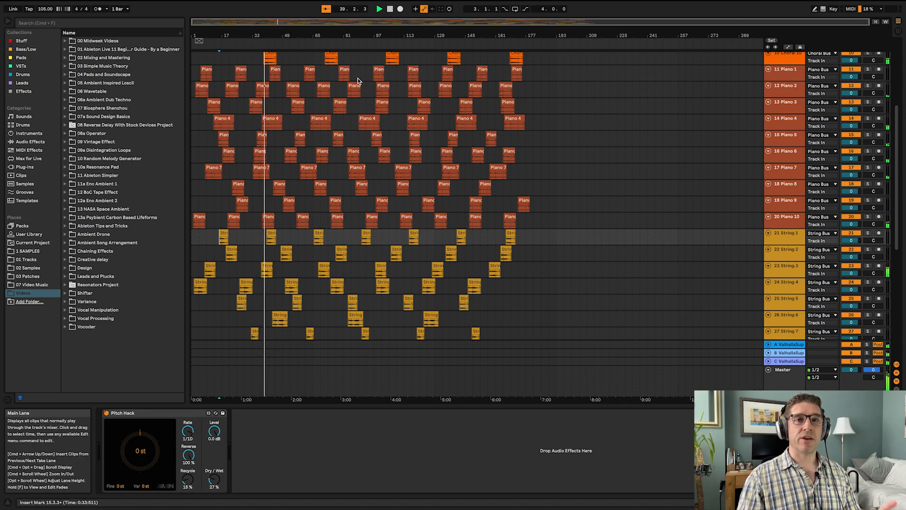
{"action": "scroll", "coordinate": [358, 81], "scroll_direction": "down", "scroll_amount": 5}
{"action": "scroll", "coordinate": [358, 81], "scroll_direction": "down", "scroll_amount": 9}
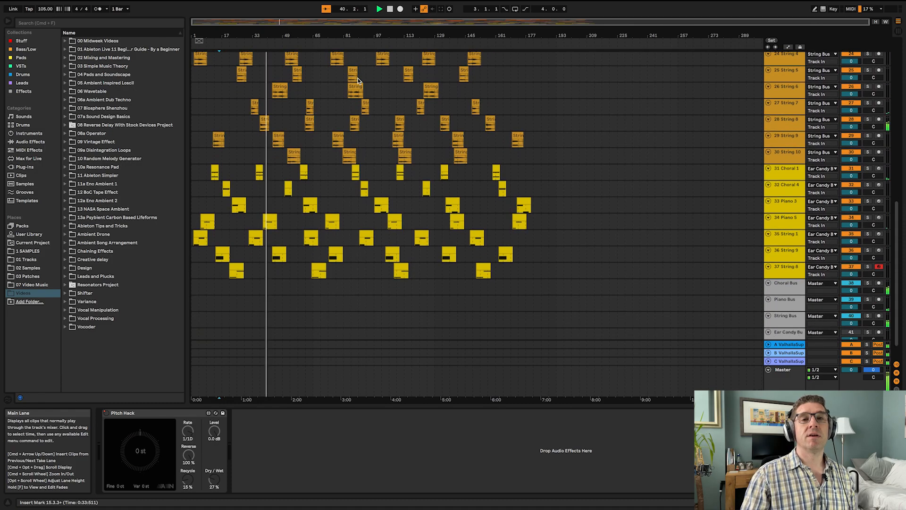
{"action": "scroll", "coordinate": [353, 82], "scroll_direction": "down", "scroll_amount": 1}
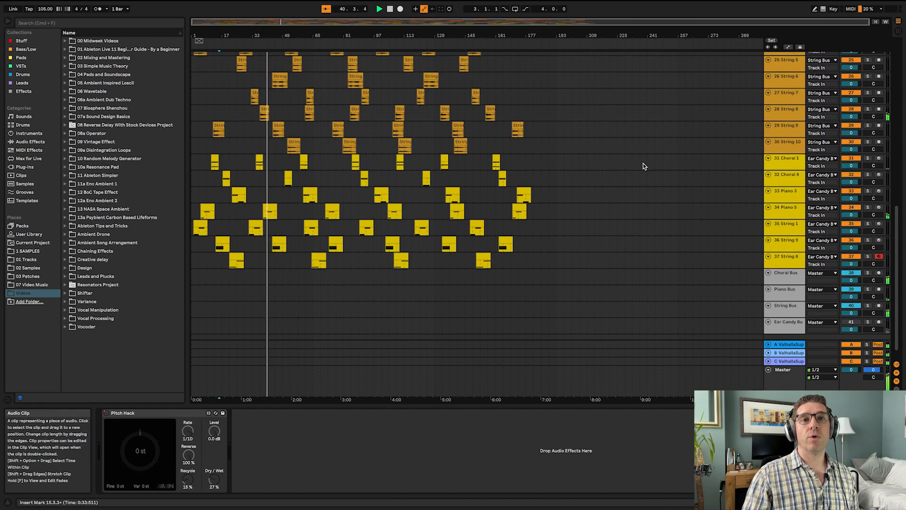
{"action": "left_click", "coordinate": [792, 281]}
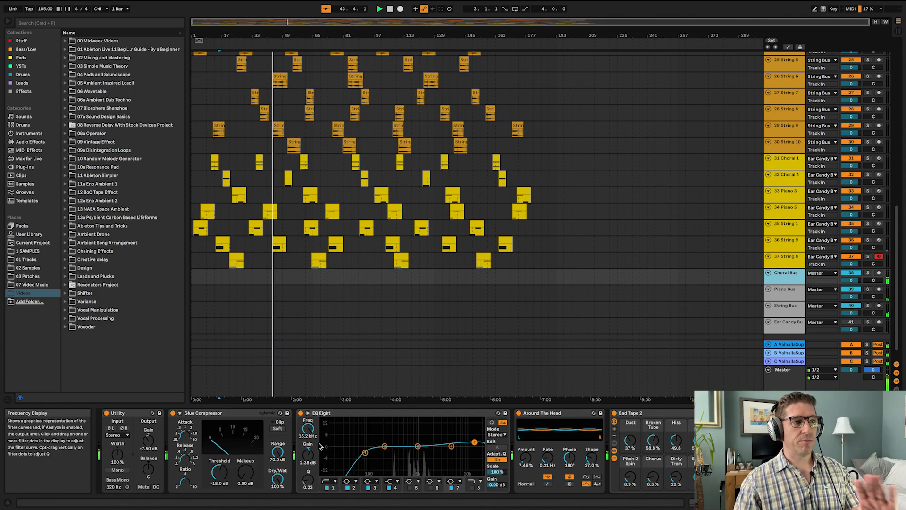
{"action": "scroll", "coordinate": [504, 444], "scroll_direction": "right", "scroll_amount": 5}
{"action": "left_click", "coordinate": [475, 415]}
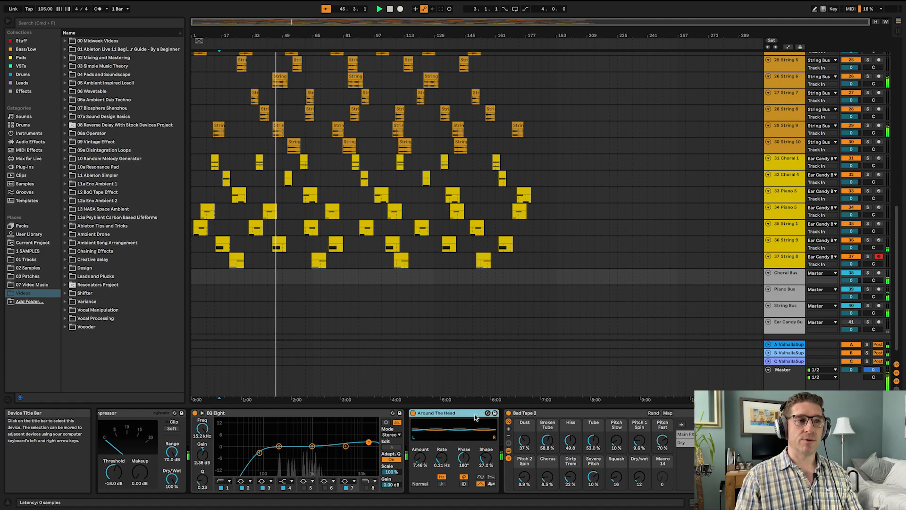
{"action": "left_click", "coordinate": [599, 416]}
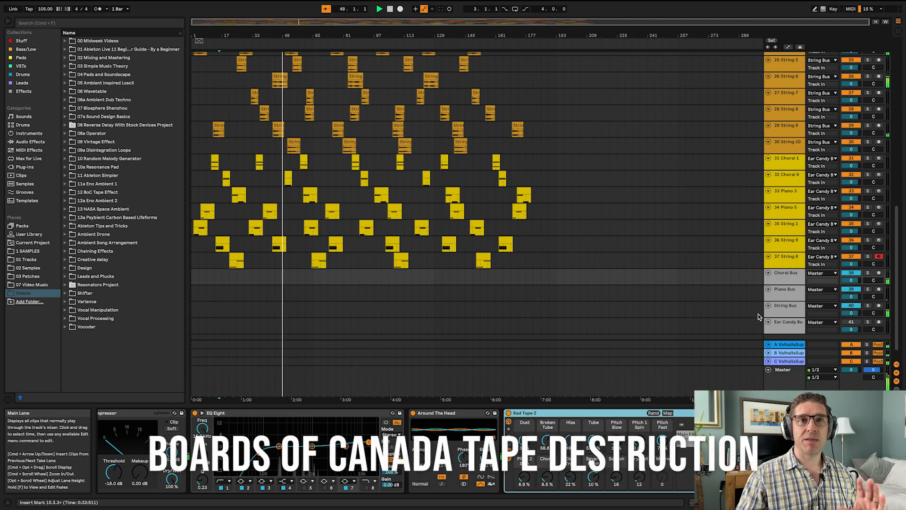
Step: Compare the devices on the Choral, Piano and String buses, and activate the Ear Candy Bus
{"action": "left_click", "coordinate": [793, 299]}
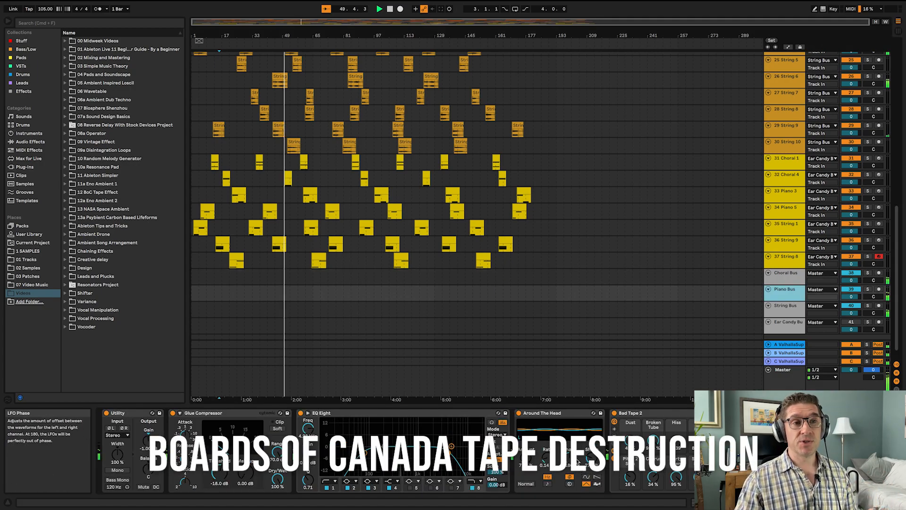
{"action": "left_click", "coordinate": [785, 279]}
{"action": "left_click", "coordinate": [782, 298]}
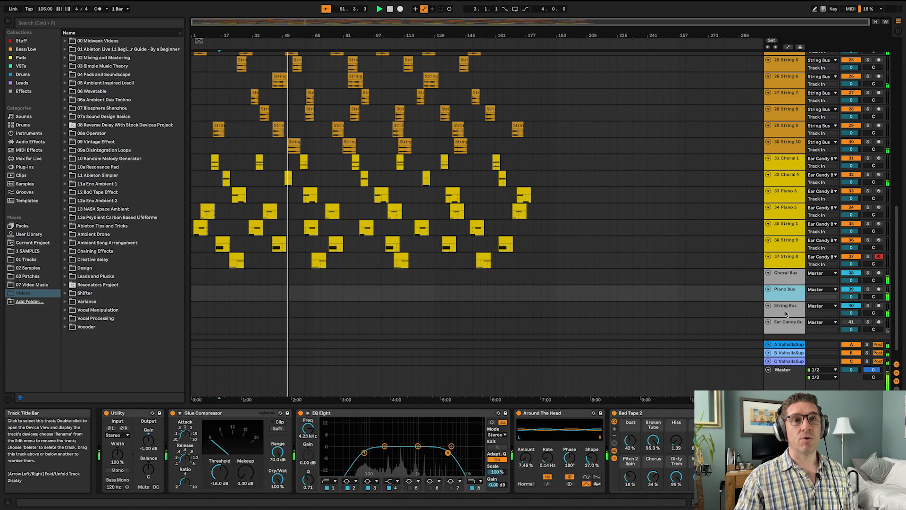
{"action": "left_click", "coordinate": [785, 310]}
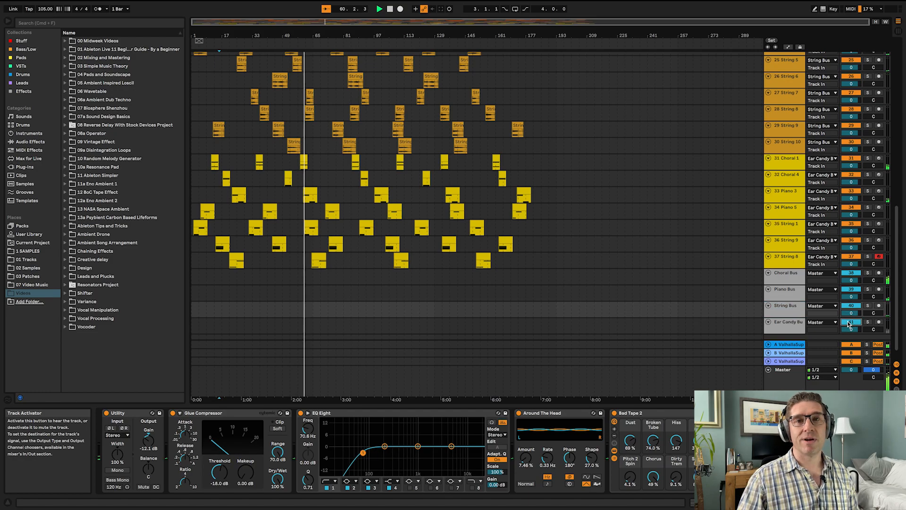
{"action": "left_click", "coordinate": [794, 323]}
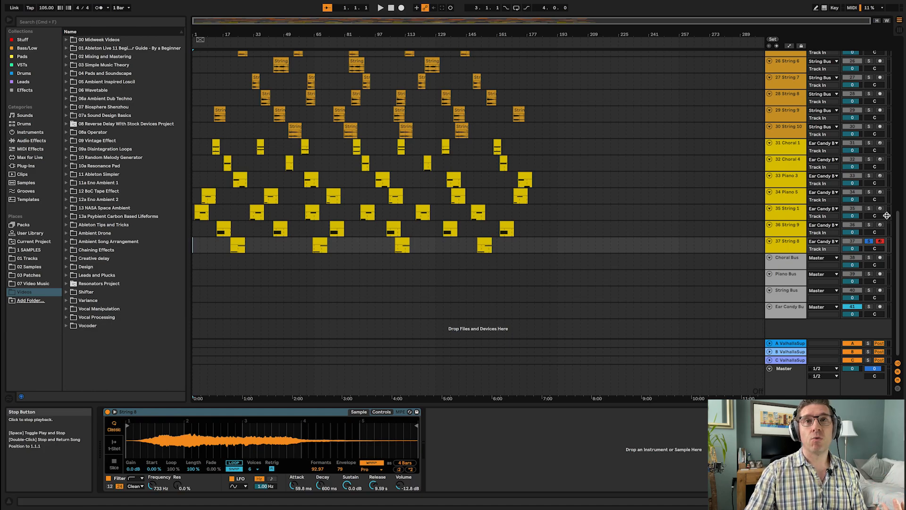
Step: Solo the ear candy track Choral 1 and inspect the devices on Choral 1, Choral 4, Piano 5 and String 8
{"action": "left_click", "coordinate": [789, 144]}
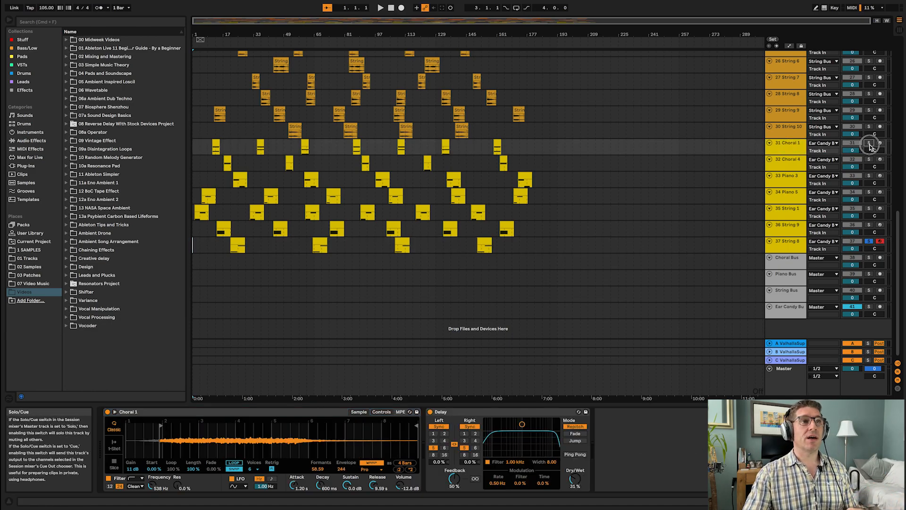
{"action": "left_click", "coordinate": [215, 149]}
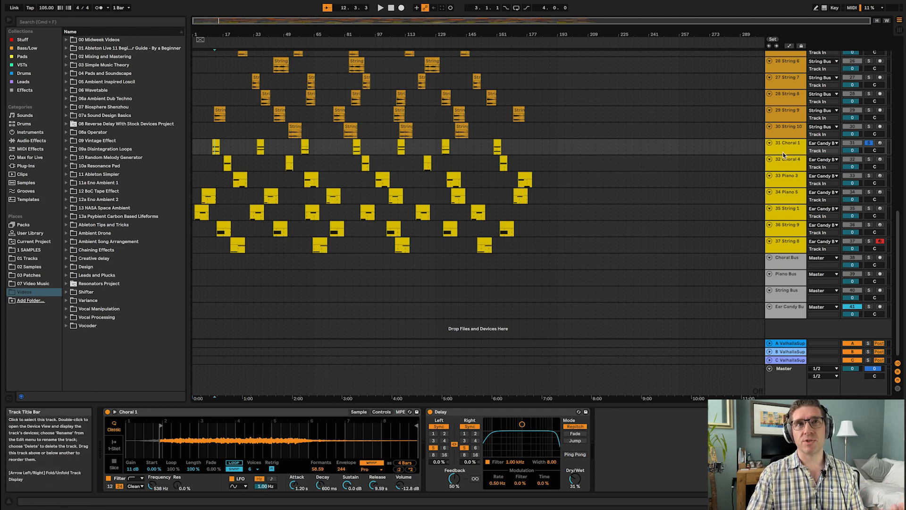
{"action": "left_click", "coordinate": [786, 169]}
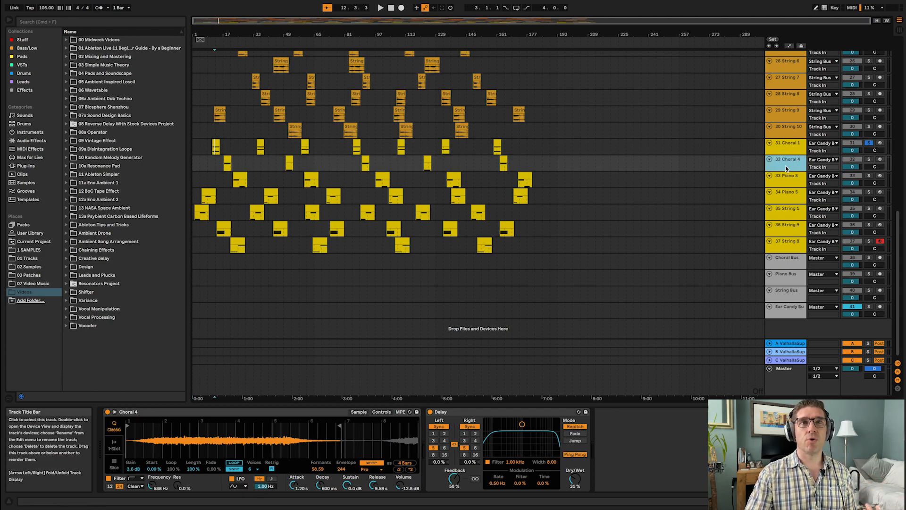
{"action": "left_click", "coordinate": [790, 193]}
{"action": "left_click", "coordinate": [785, 242]}
Step: Check the warp mode options in the Simpler on ear candy Choral 1 and play the soloed track from about bar 11
{"action": "left_click", "coordinate": [798, 144]}
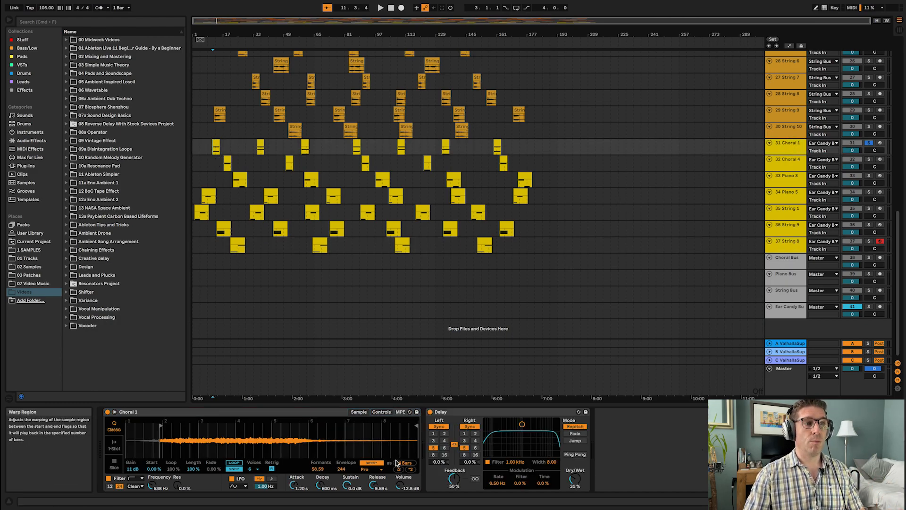
{"action": "left_click", "coordinate": [372, 470]}
{"action": "left_click", "coordinate": [372, 471]}
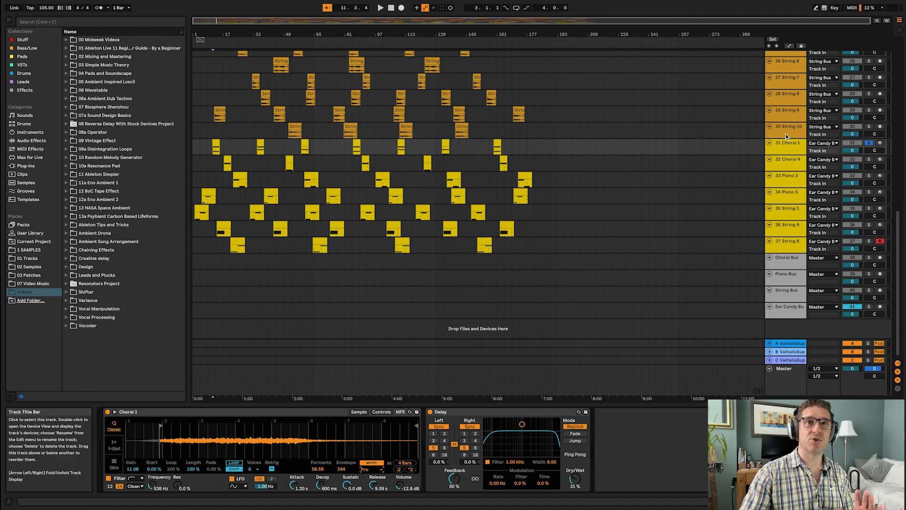
{"action": "key", "text": "space"}
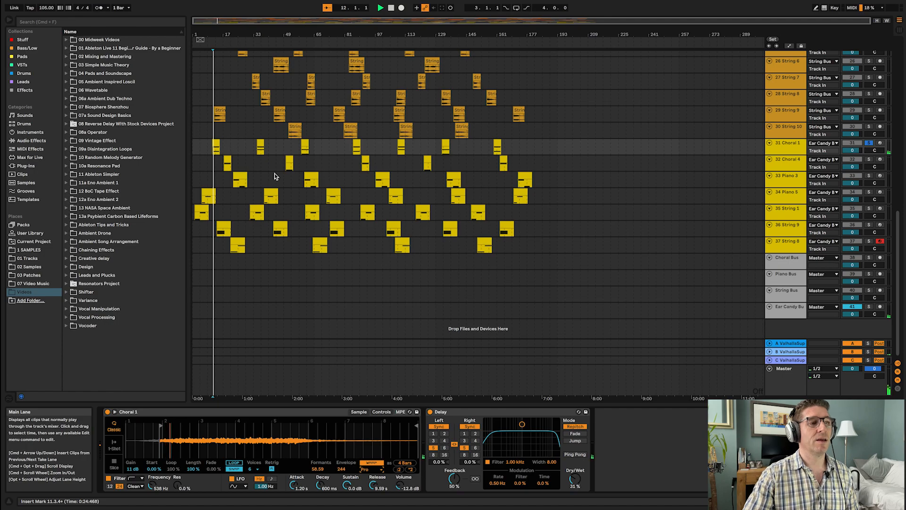
Step: Inspect the MIDI notes in the first four clips of the ear candy track Choral 1
{"action": "double_click", "coordinate": [216, 146]}
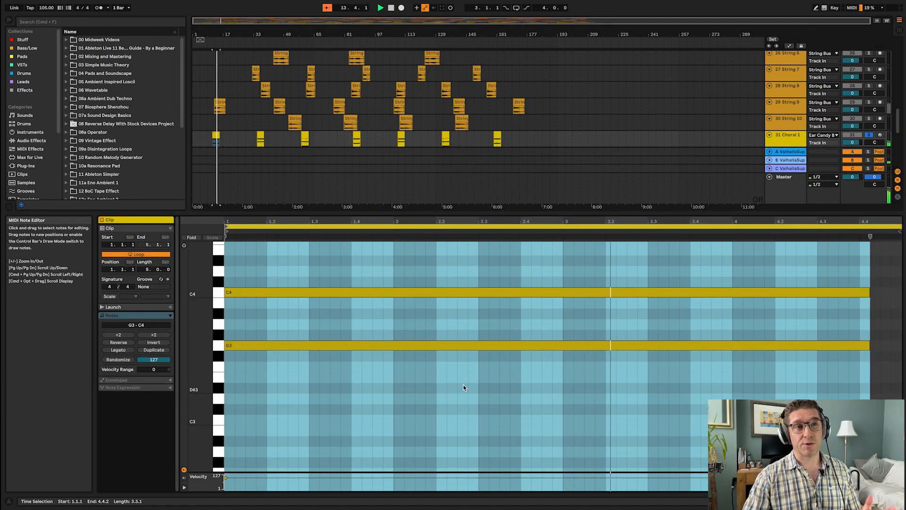
{"action": "left_click", "coordinate": [261, 137]}
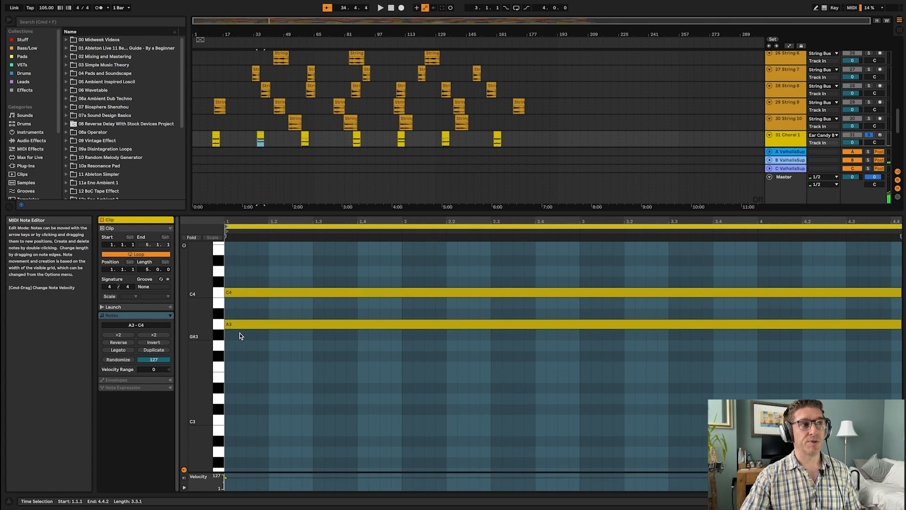
{"action": "left_click", "coordinate": [217, 137]}
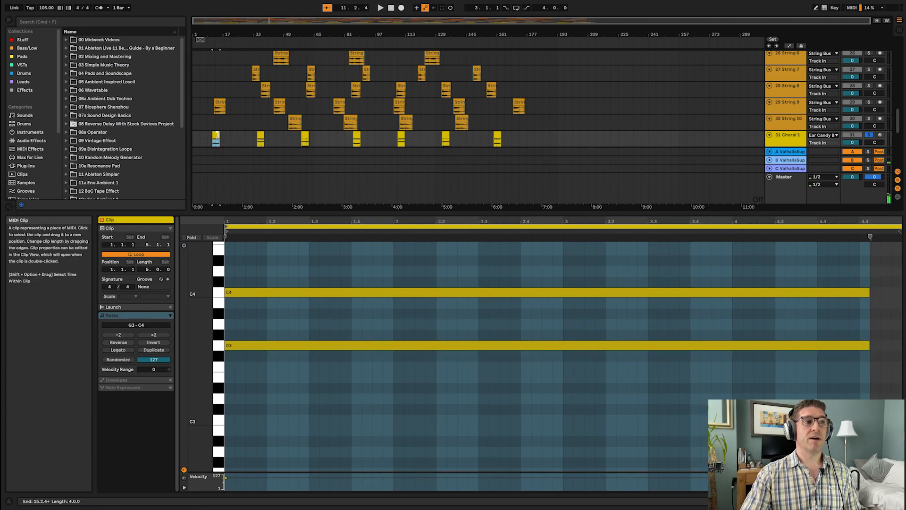
{"action": "left_click", "coordinate": [305, 138]}
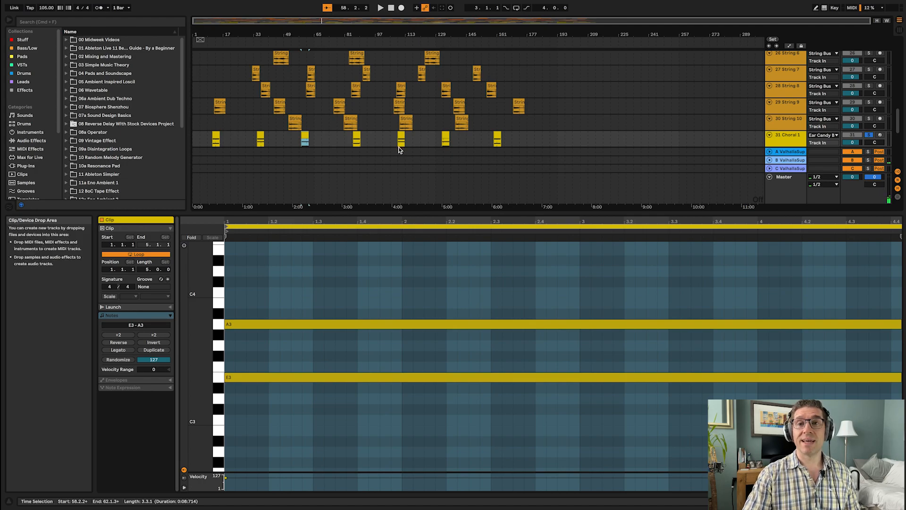
{"action": "left_click", "coordinate": [357, 136]}
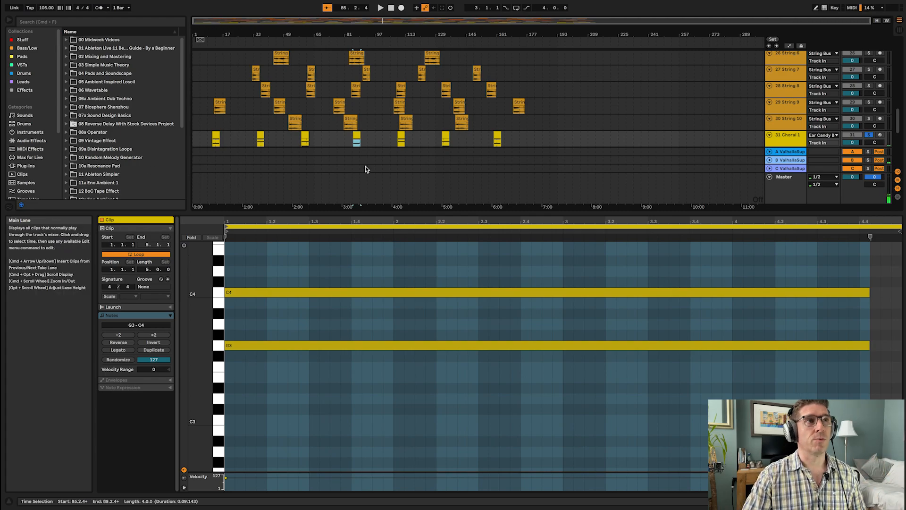
Step: Play the ear candy track Choral 4 in solo from about bar 18 and inspect the notes in its first three clips
{"action": "scroll", "coordinate": [370, 117], "scroll_direction": "down", "scroll_amount": 2}
{"action": "left_click", "coordinate": [226, 130]}
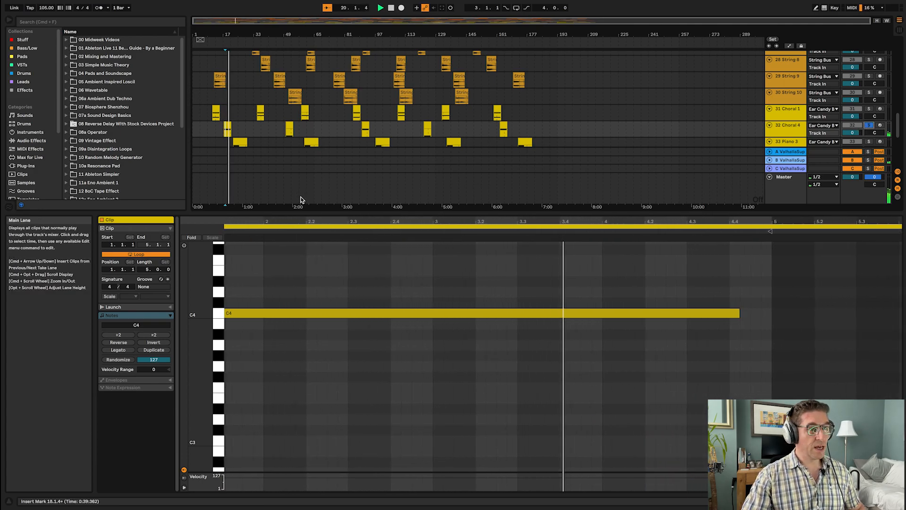
{"action": "key", "text": "shift+Tab"}
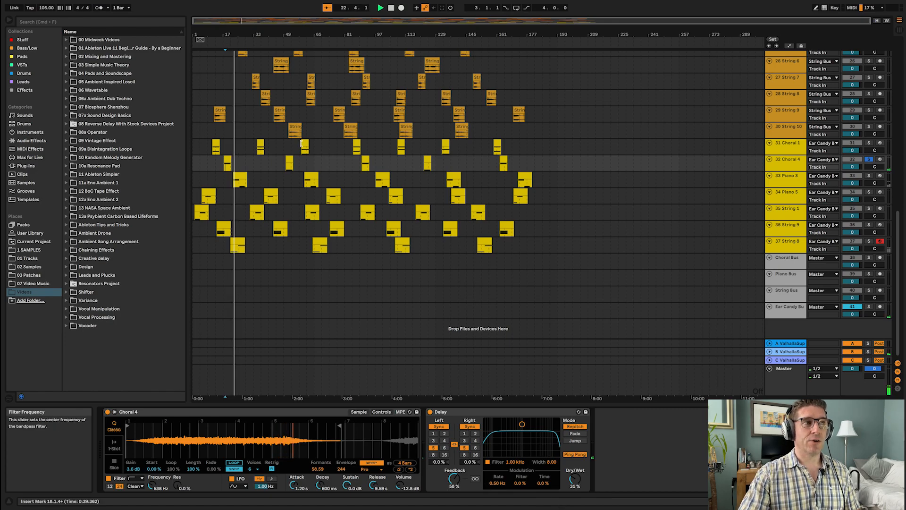
{"action": "left_click", "coordinate": [228, 161]}
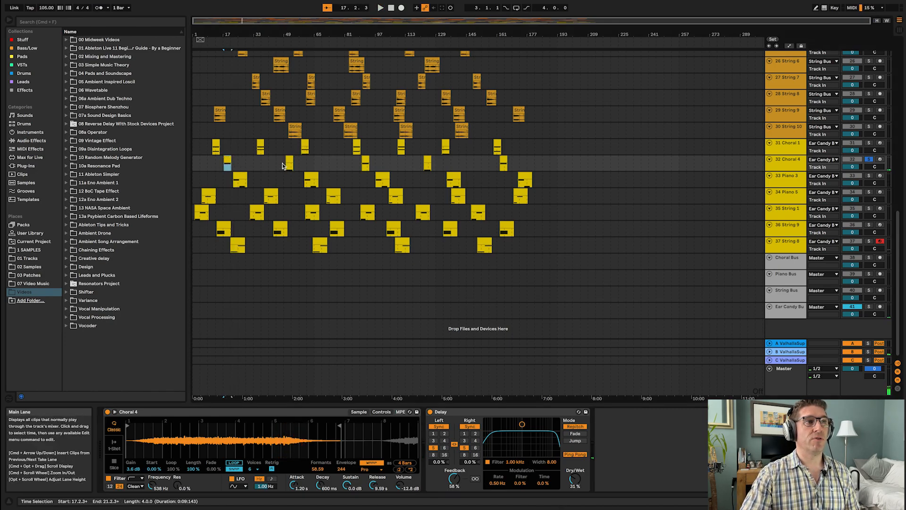
{"action": "double_click", "coordinate": [290, 159]}
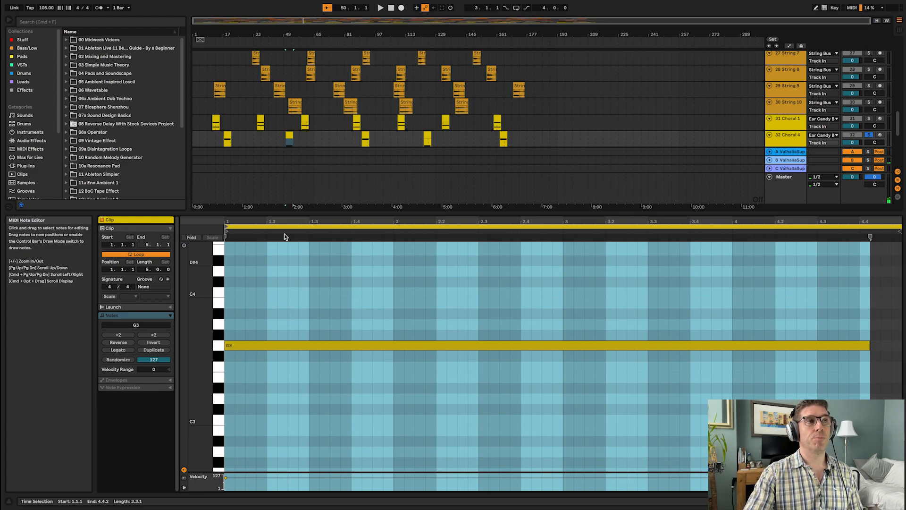
{"action": "left_click", "coordinate": [366, 135]}
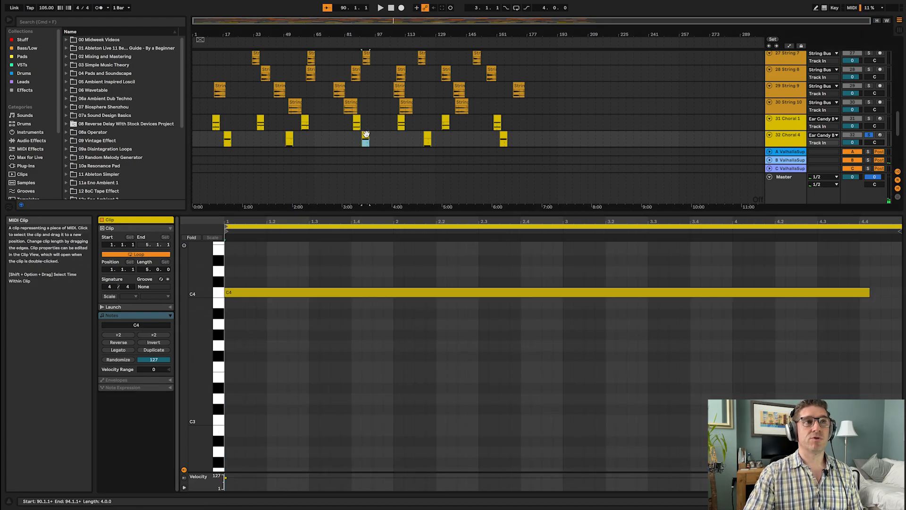
Step: Play the ear candy track Piano 3 in solo from about bar 21 and check the notes in its clips
{"action": "scroll", "coordinate": [449, 140], "scroll_direction": "down", "scroll_amount": 3}
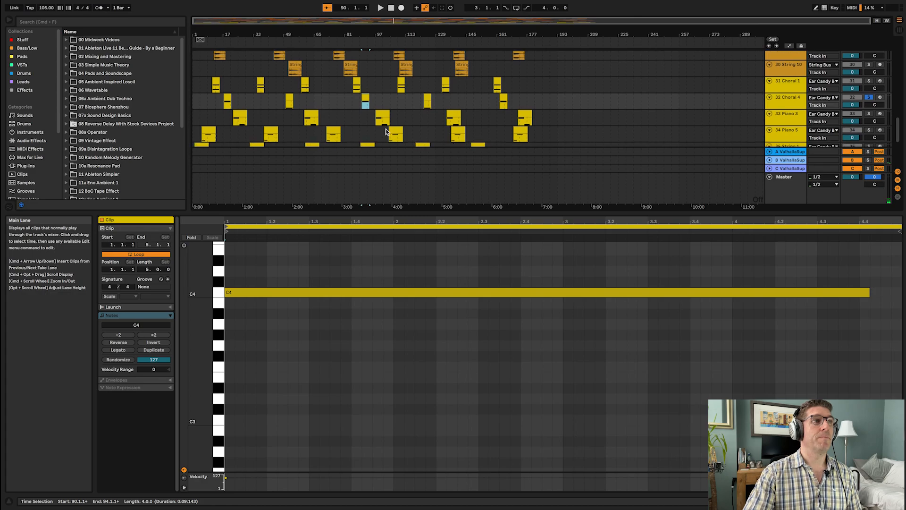
{"action": "left_click", "coordinate": [233, 124]}
{"action": "key", "text": "space"}
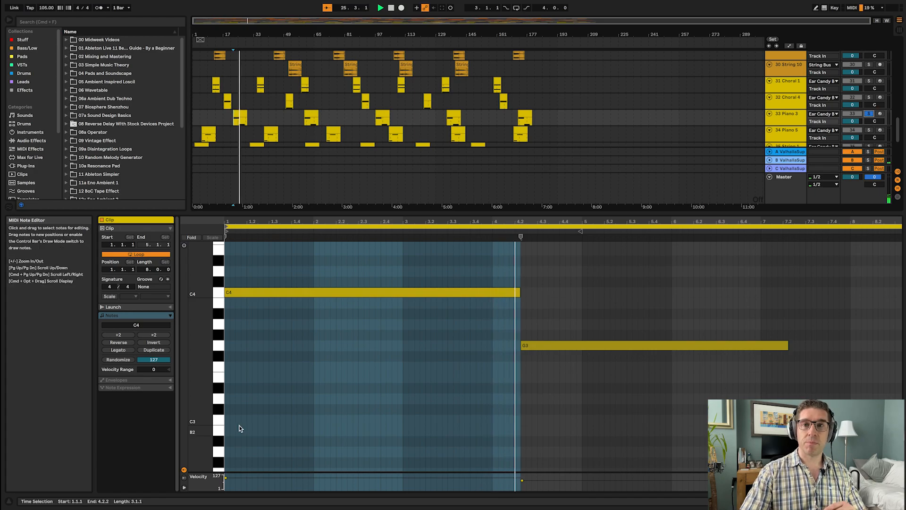
{"action": "left_click", "coordinate": [303, 119]}
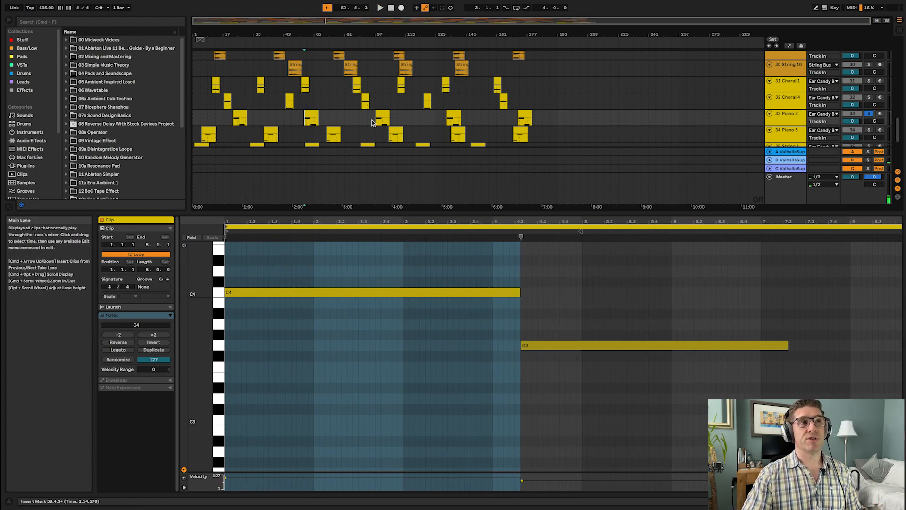
{"action": "left_click", "coordinate": [384, 113]}
{"action": "scroll", "coordinate": [409, 105], "scroll_direction": "down", "scroll_amount": 2}
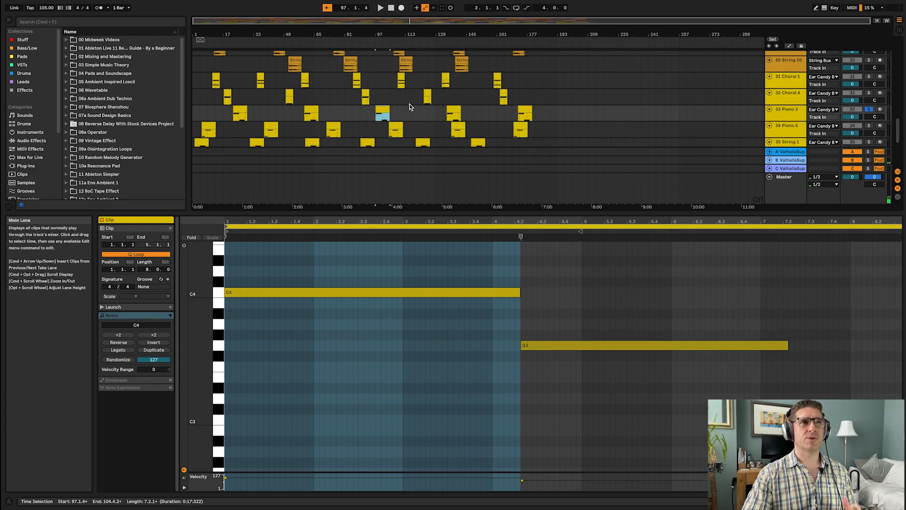
Step: Play the ear candy track Piano 5 in solo from about bar 5 and inspect the notes in its first two clips
{"action": "left_click", "coordinate": [869, 110]}
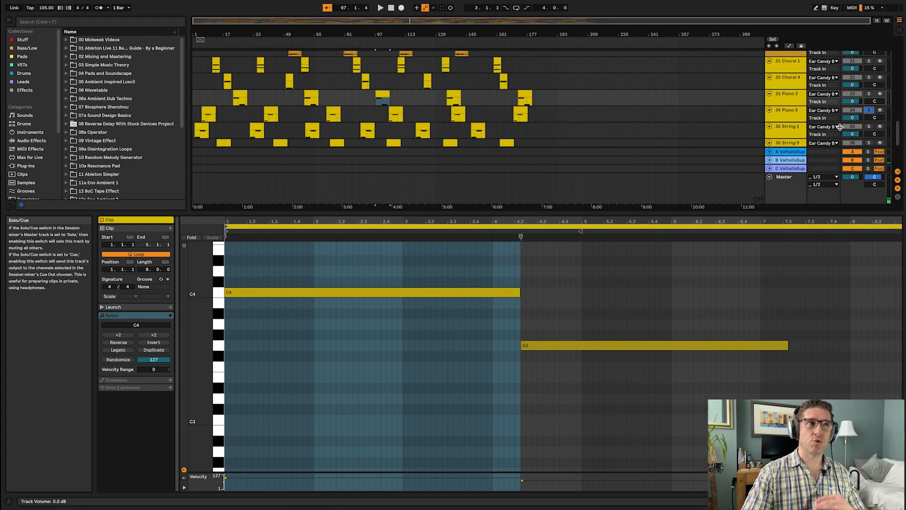
{"action": "left_click", "coordinate": [201, 121]}
{"action": "key", "text": "space"}
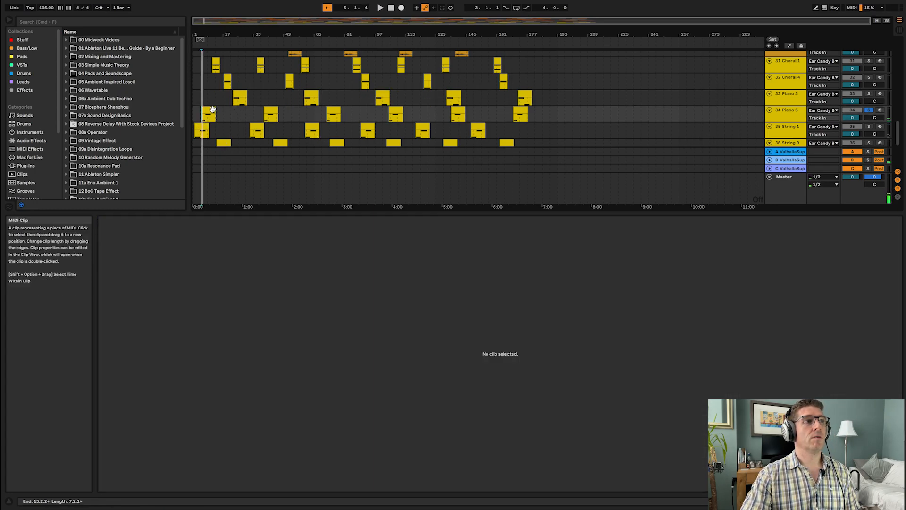
{"action": "left_click", "coordinate": [209, 109]}
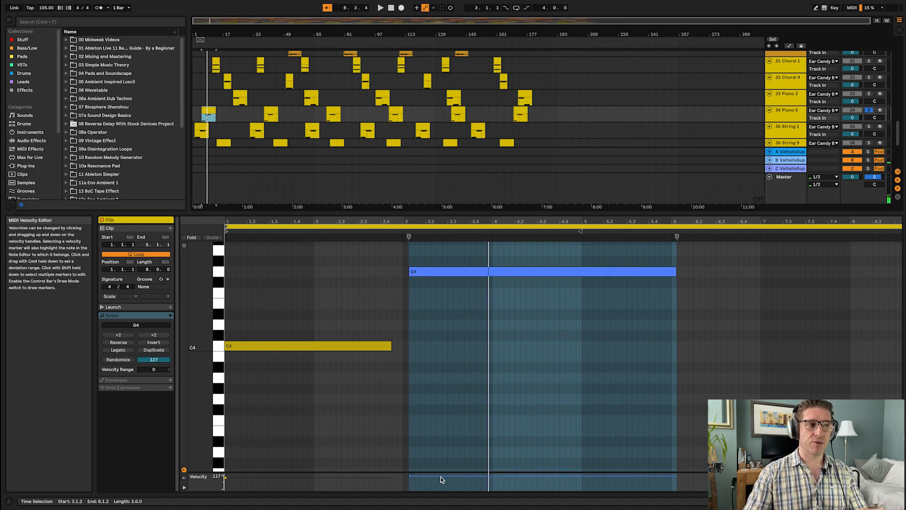
{"action": "left_click", "coordinate": [272, 114]}
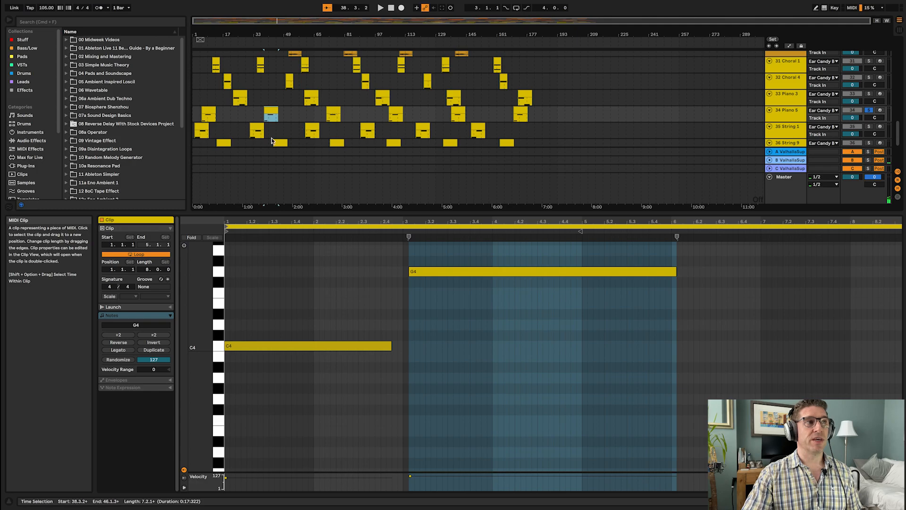
Step: Play the ear candy track String 1 in solo from about bar 2 and inspect the notes in its first clip
{"action": "left_click", "coordinate": [203, 125]}
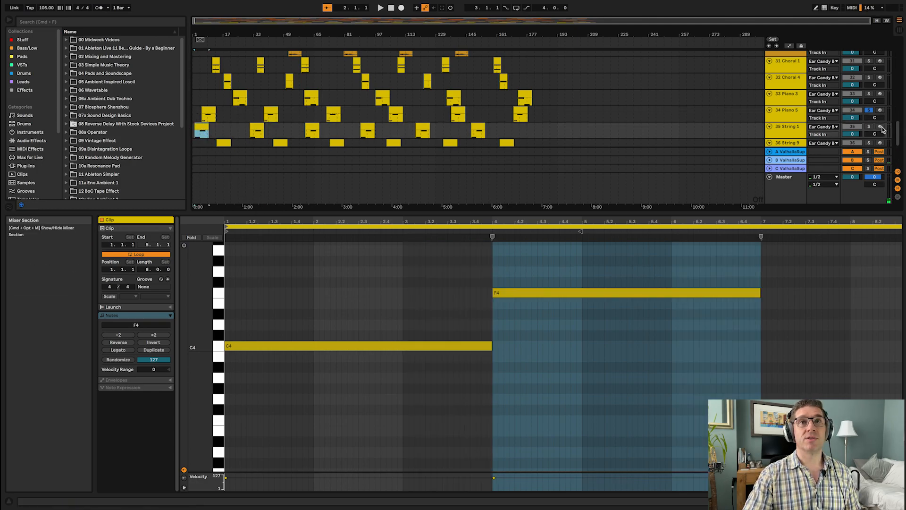
{"action": "key", "text": "space"}
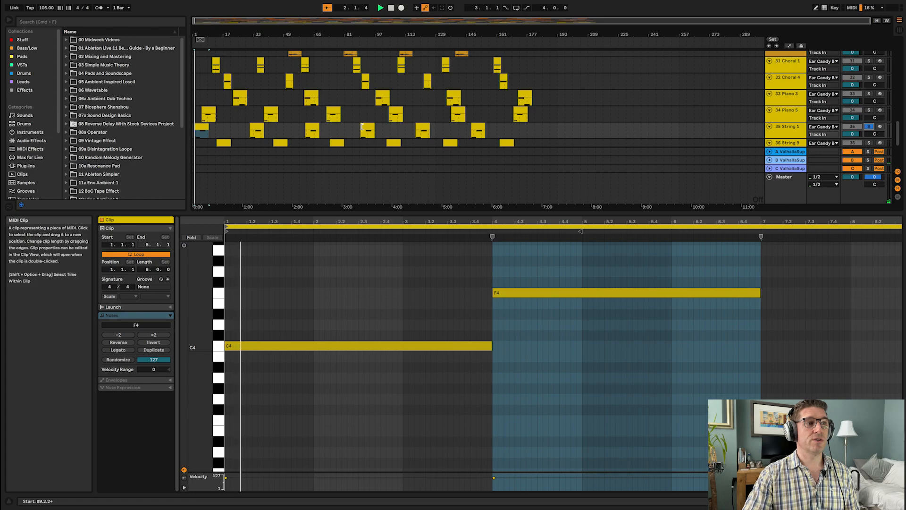
{"action": "scroll", "coordinate": [362, 126], "scroll_direction": "down", "scroll_amount": 2}
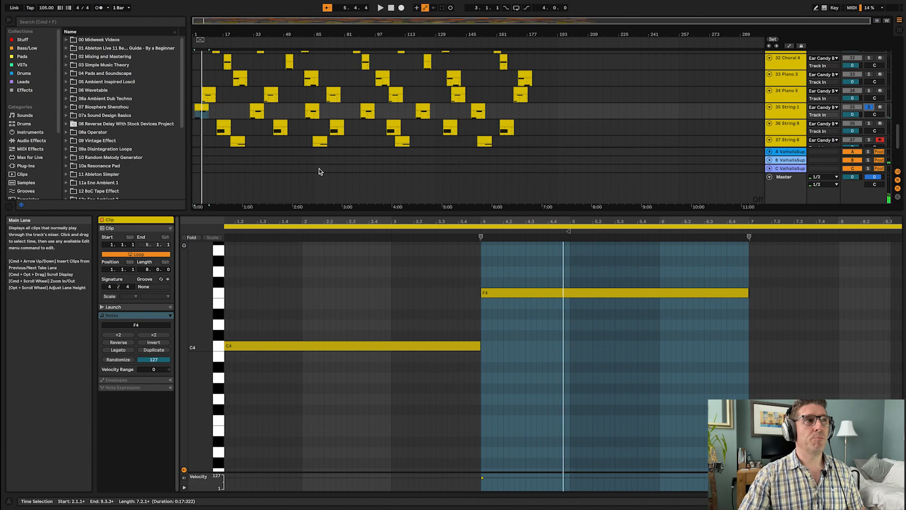
{"action": "left_click", "coordinate": [311, 108]}
Step: Inspect the note in the first clip of the ear candy track String 9 and play the track in solo from about bar 44
{"action": "left_click", "coordinate": [223, 123]}
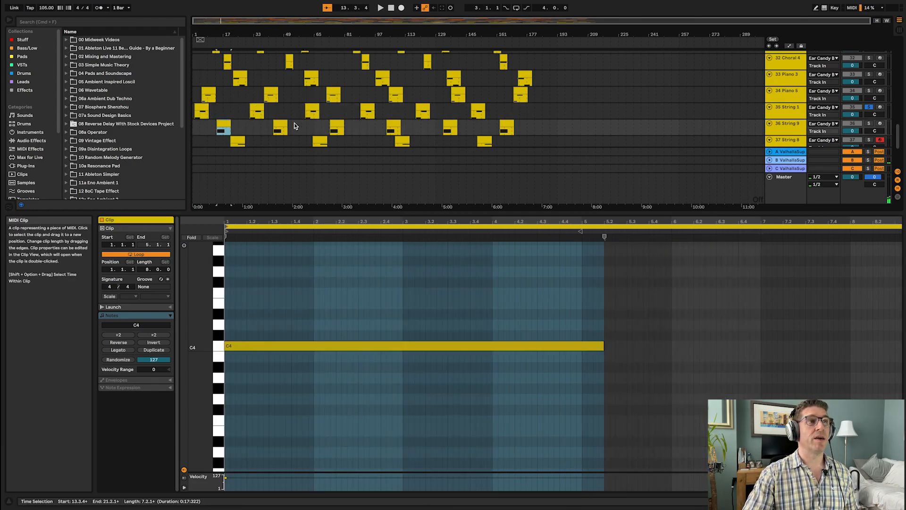
{"action": "left_click", "coordinate": [275, 132]}
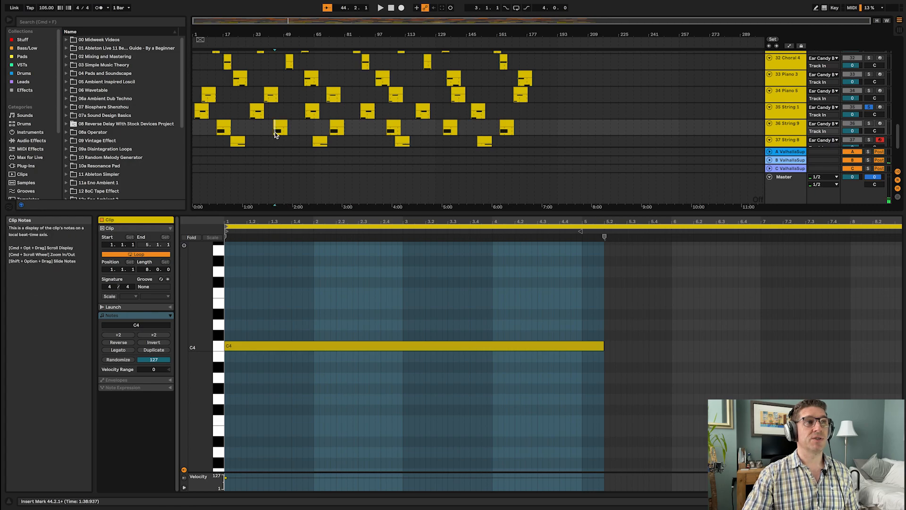
{"action": "key", "text": "space"}
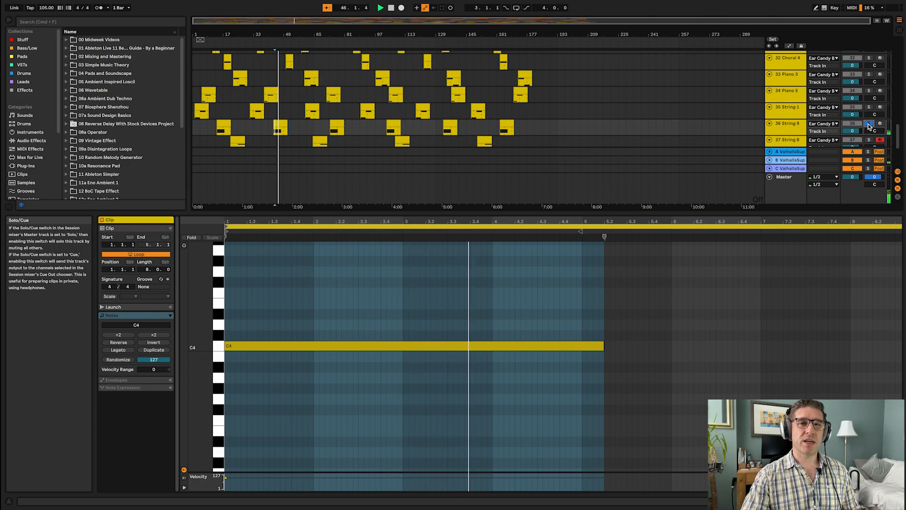
{"action": "key", "text": "space"}
Step: Play the ear candy track String 8 in solo from about bar 21 and inspect the notes in its first clip
{"action": "scroll", "coordinate": [380, 101], "scroll_direction": "down", "scroll_amount": 2}
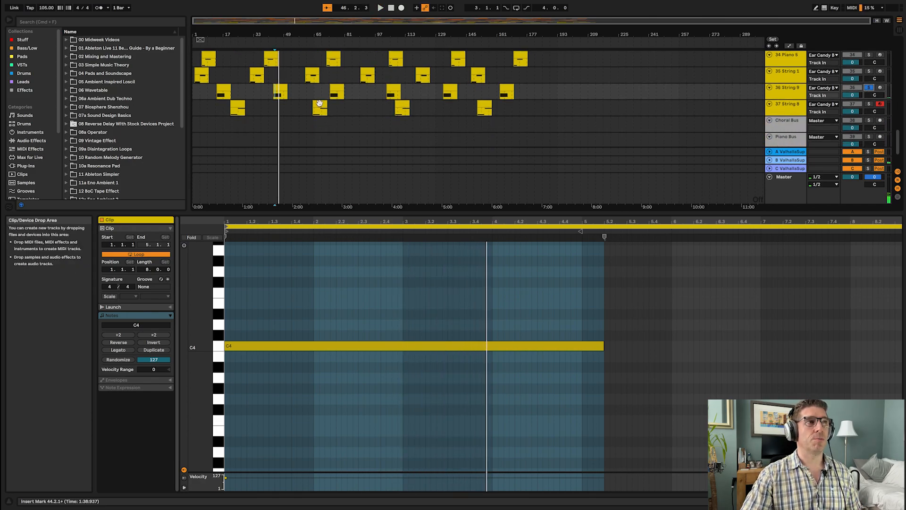
{"action": "left_click", "coordinate": [237, 109]}
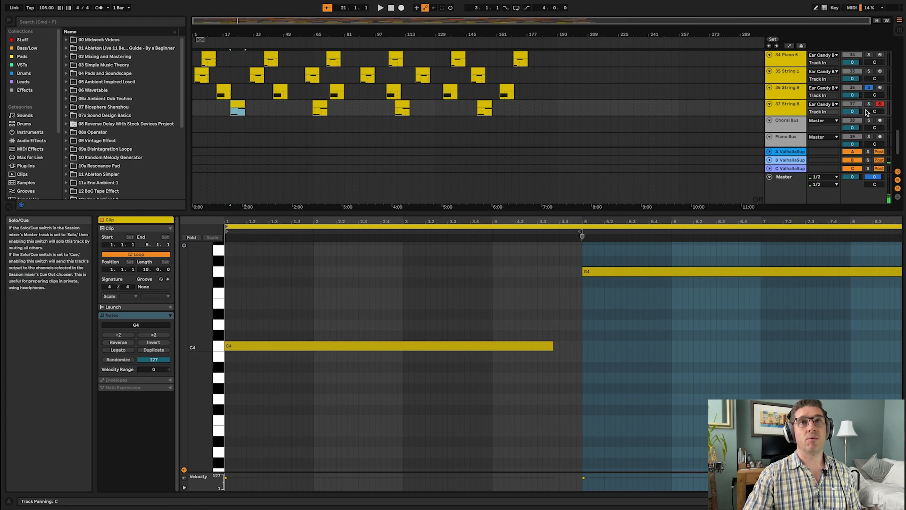
{"action": "key", "text": "space"}
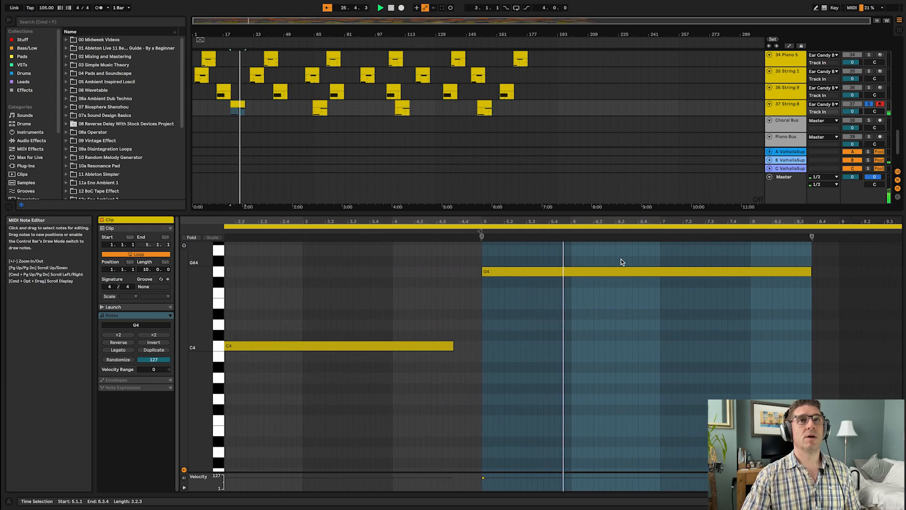
{"action": "key", "text": "space"}
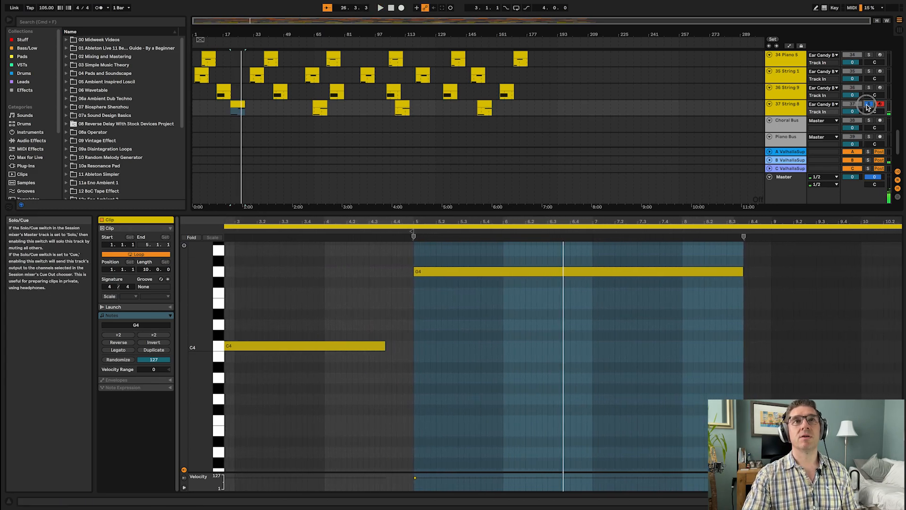
Step: Solo the Ear Candy bus and play all the ear candy tracks together from about bar 32
{"action": "scroll", "coordinate": [782, 117], "scroll_direction": "down", "scroll_amount": 3}
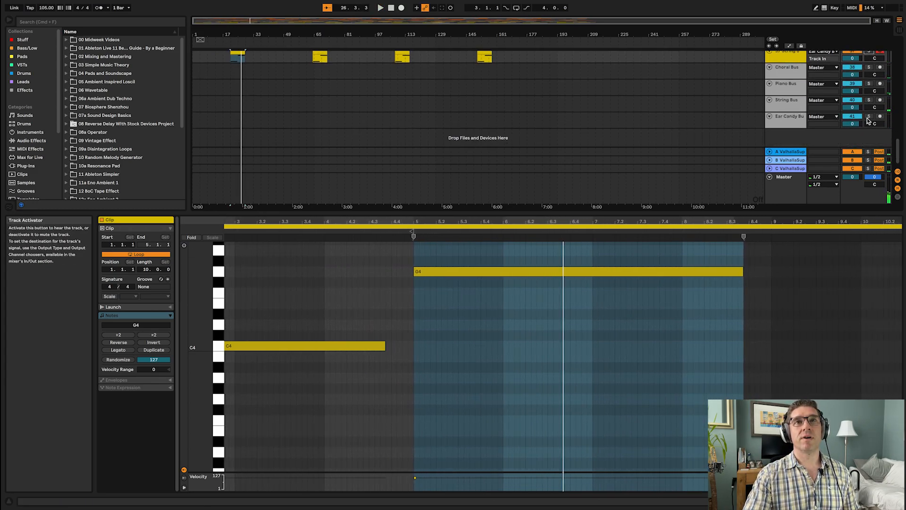
{"action": "scroll", "coordinate": [619, 105], "scroll_direction": "up", "scroll_amount": 4}
{"action": "scroll", "coordinate": [619, 108], "scroll_direction": "up", "scroll_amount": 2}
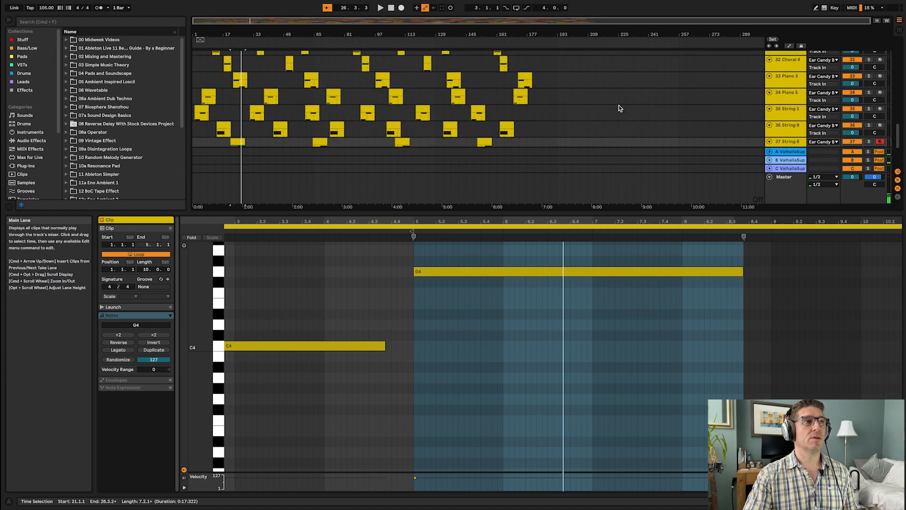
{"action": "scroll", "coordinate": [264, 72], "scroll_direction": "up", "scroll_amount": 3}
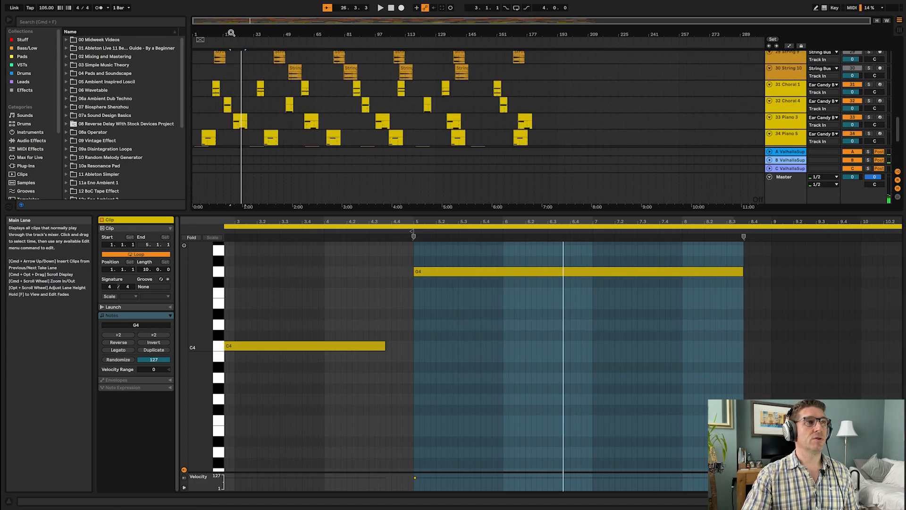
{"action": "left_click", "coordinate": [255, 39]}
{"action": "scroll", "coordinate": [788, 129], "scroll_direction": "down", "scroll_amount": 5}
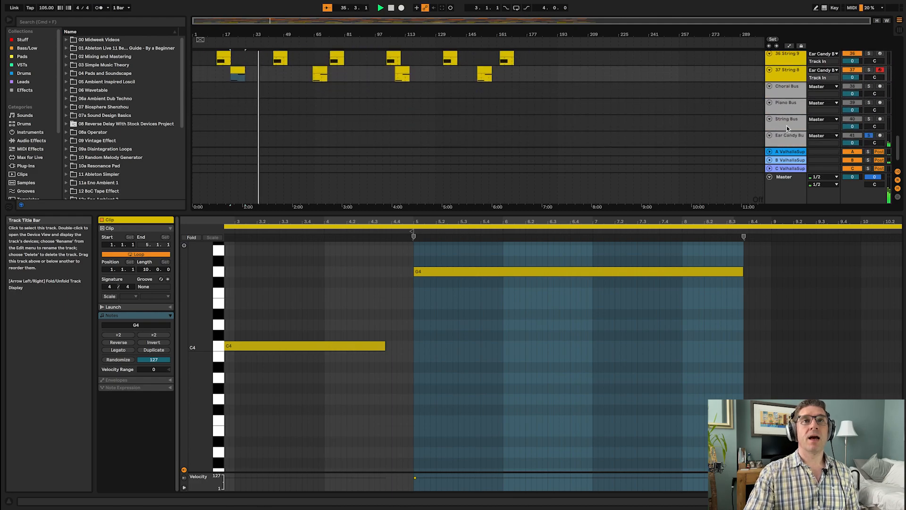
Step: Inspect the Pitch Hack and two Around The Head devices on the Ear Candy bus, and take the bus out of solo
{"action": "left_click", "coordinate": [792, 142]}
{"action": "double_click", "coordinate": [792, 142]}
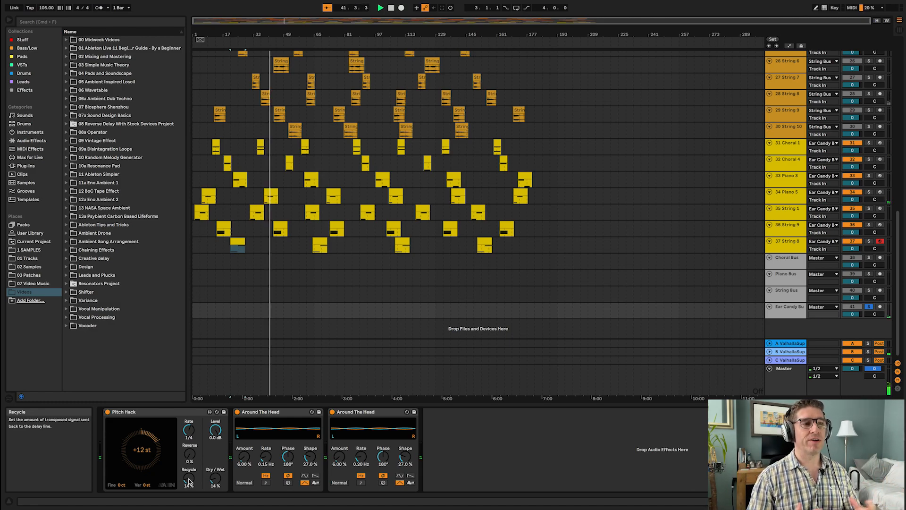
{"action": "left_click", "coordinate": [293, 418]}
{"action": "left_click", "coordinate": [389, 411]}
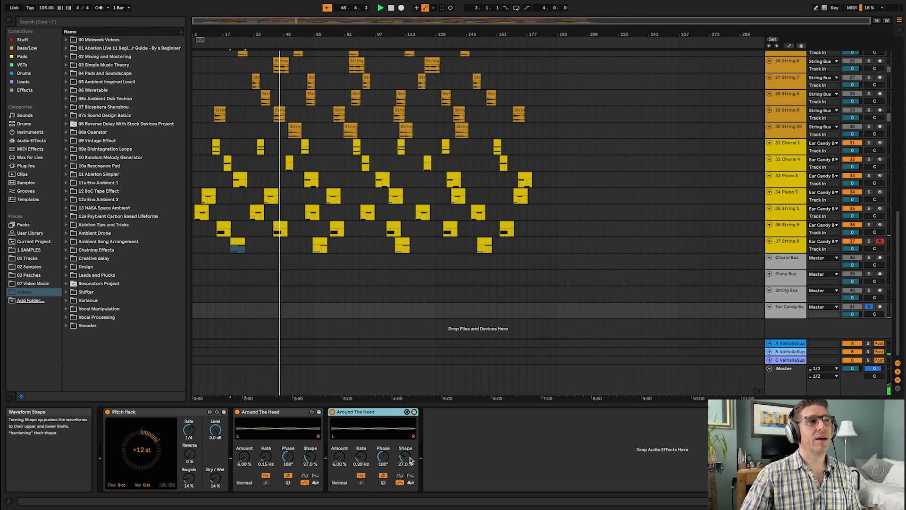
{"action": "left_click", "coordinate": [870, 308]}
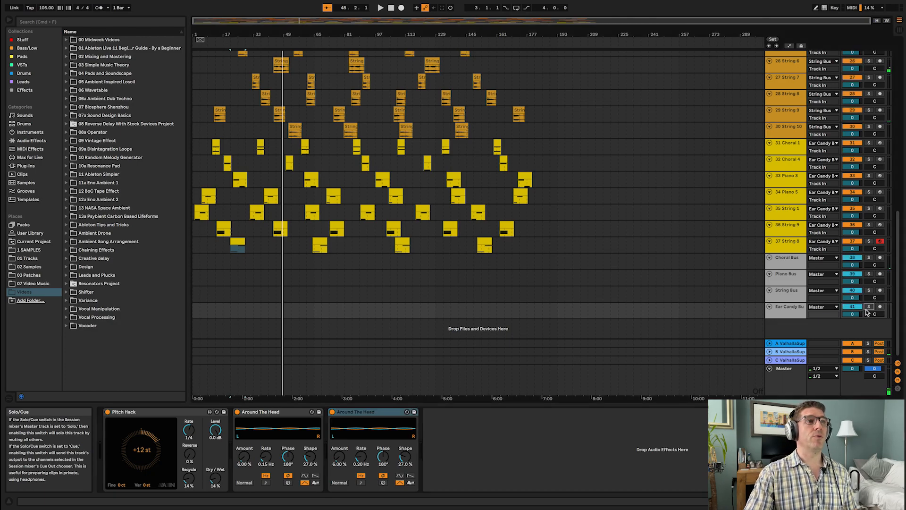
Step: Play the full arrangement from about bar 85 through its last clips, and show the Simpler on the ear candy track String 8
{"action": "left_click", "coordinate": [354, 43]}
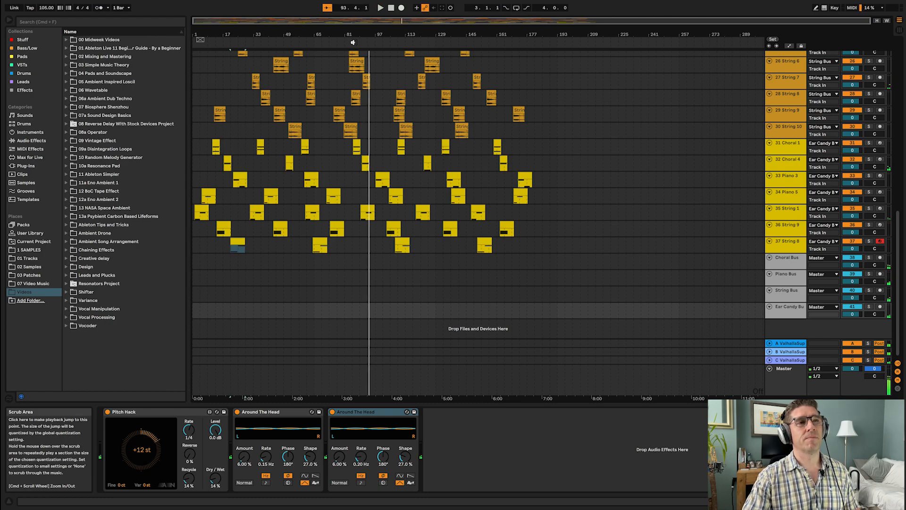
{"action": "scroll", "coordinate": [789, 259], "scroll_direction": "up", "scroll_amount": 1}
{"action": "left_click", "coordinate": [789, 259]}
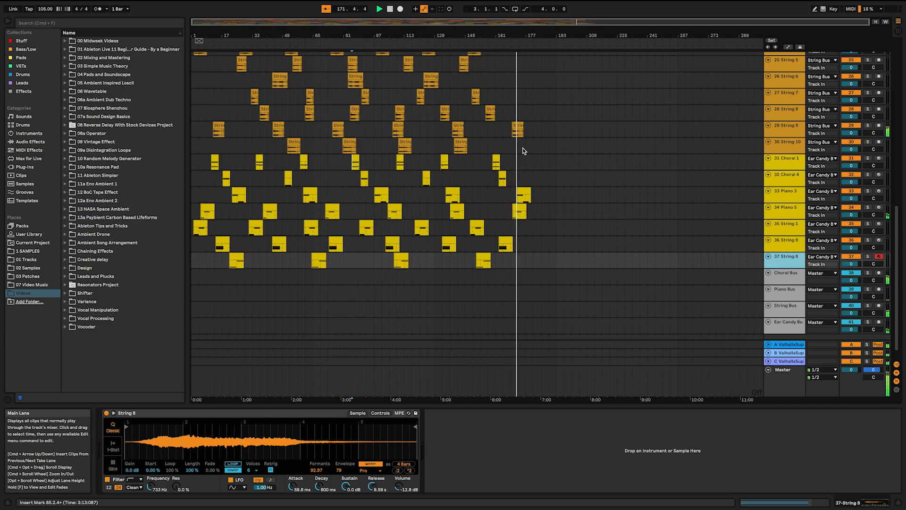
{"action": "scroll", "coordinate": [565, 147], "scroll_direction": "up", "scroll_amount": 1}
{"action": "scroll", "coordinate": [566, 148], "scroll_direction": "up", "scroll_amount": 6}
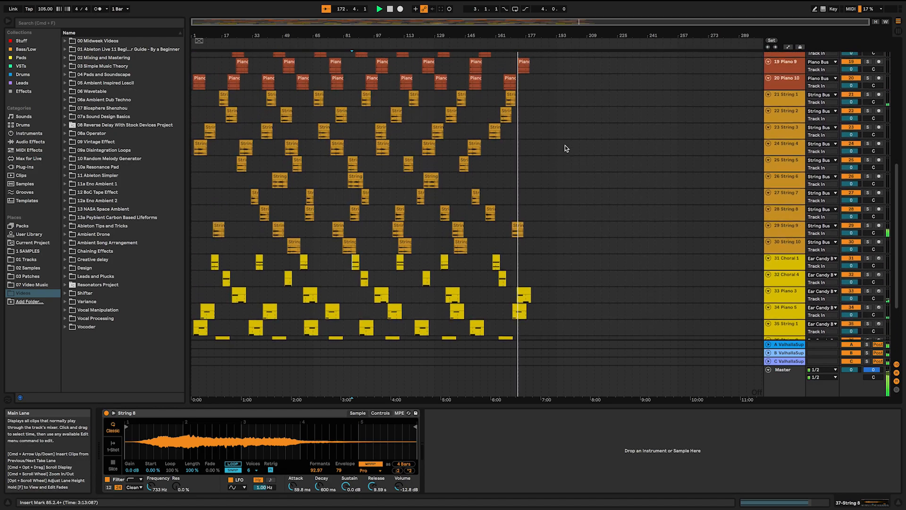
{"action": "scroll", "coordinate": [566, 148], "scroll_direction": "up", "scroll_amount": 1}
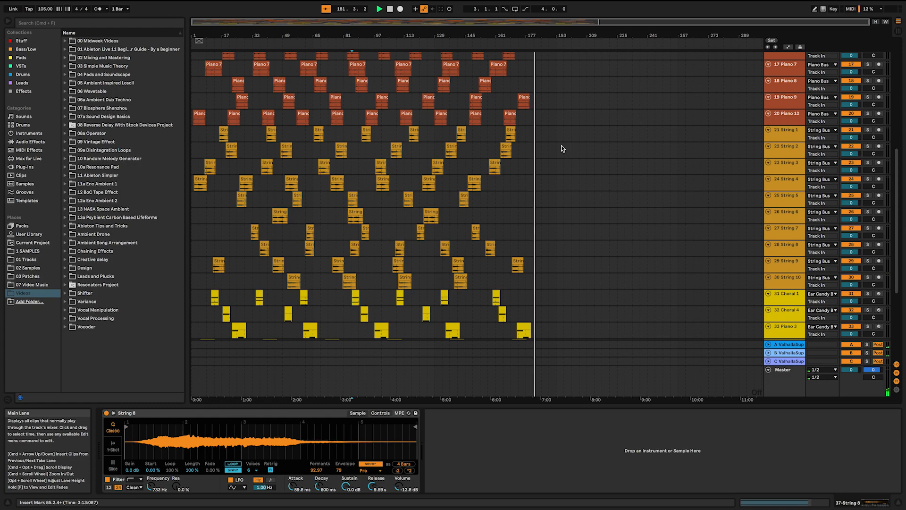
{"action": "mouse_move", "coordinate": [876, 9]}
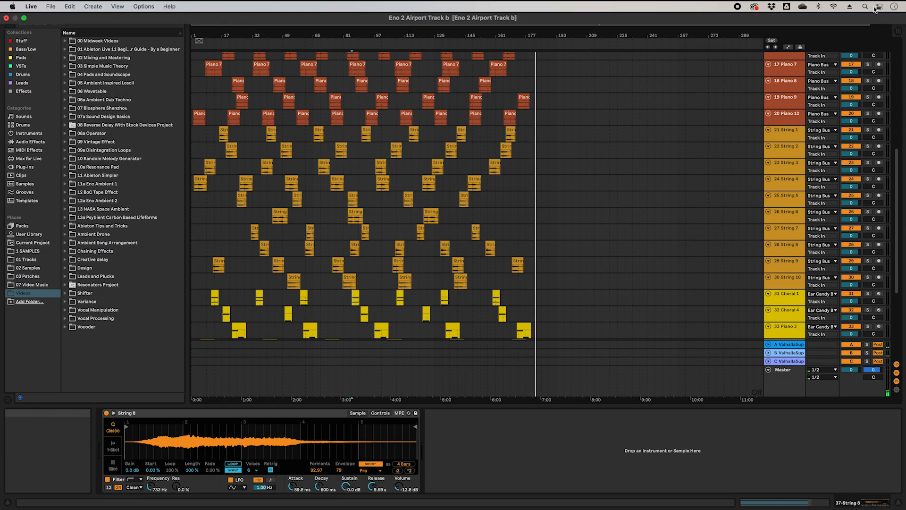